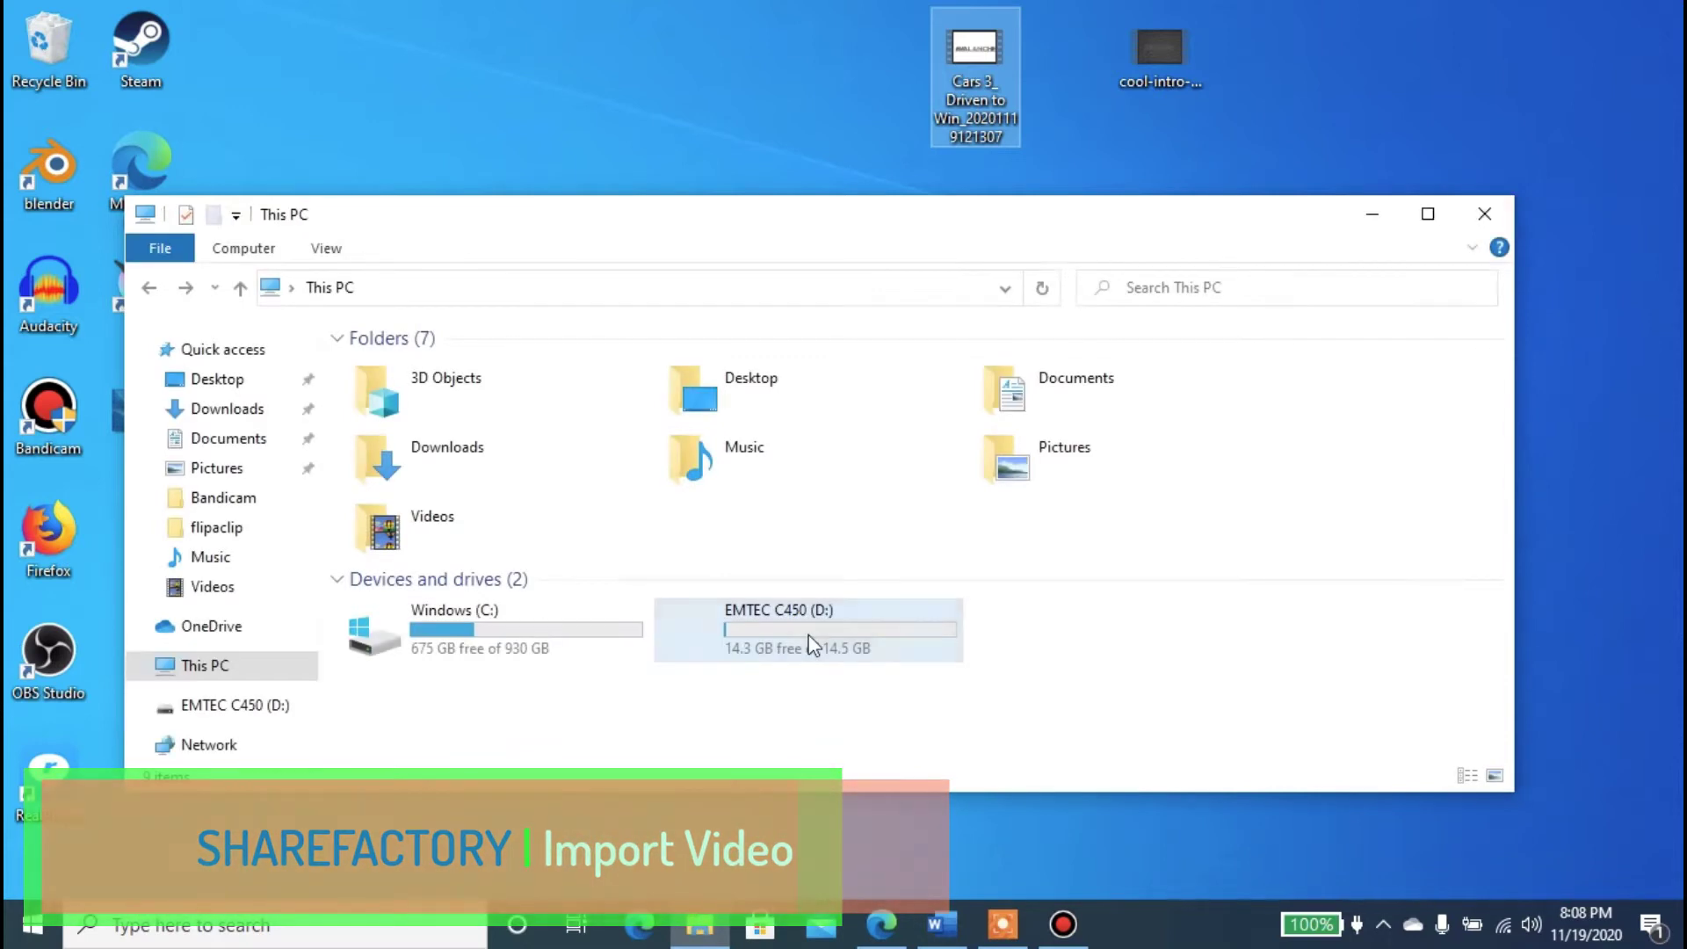
# Open the EMTEC C450 (D:) drive and add a new folder named SHAREFACTORY
pyautogui.rightClick(773, 618)
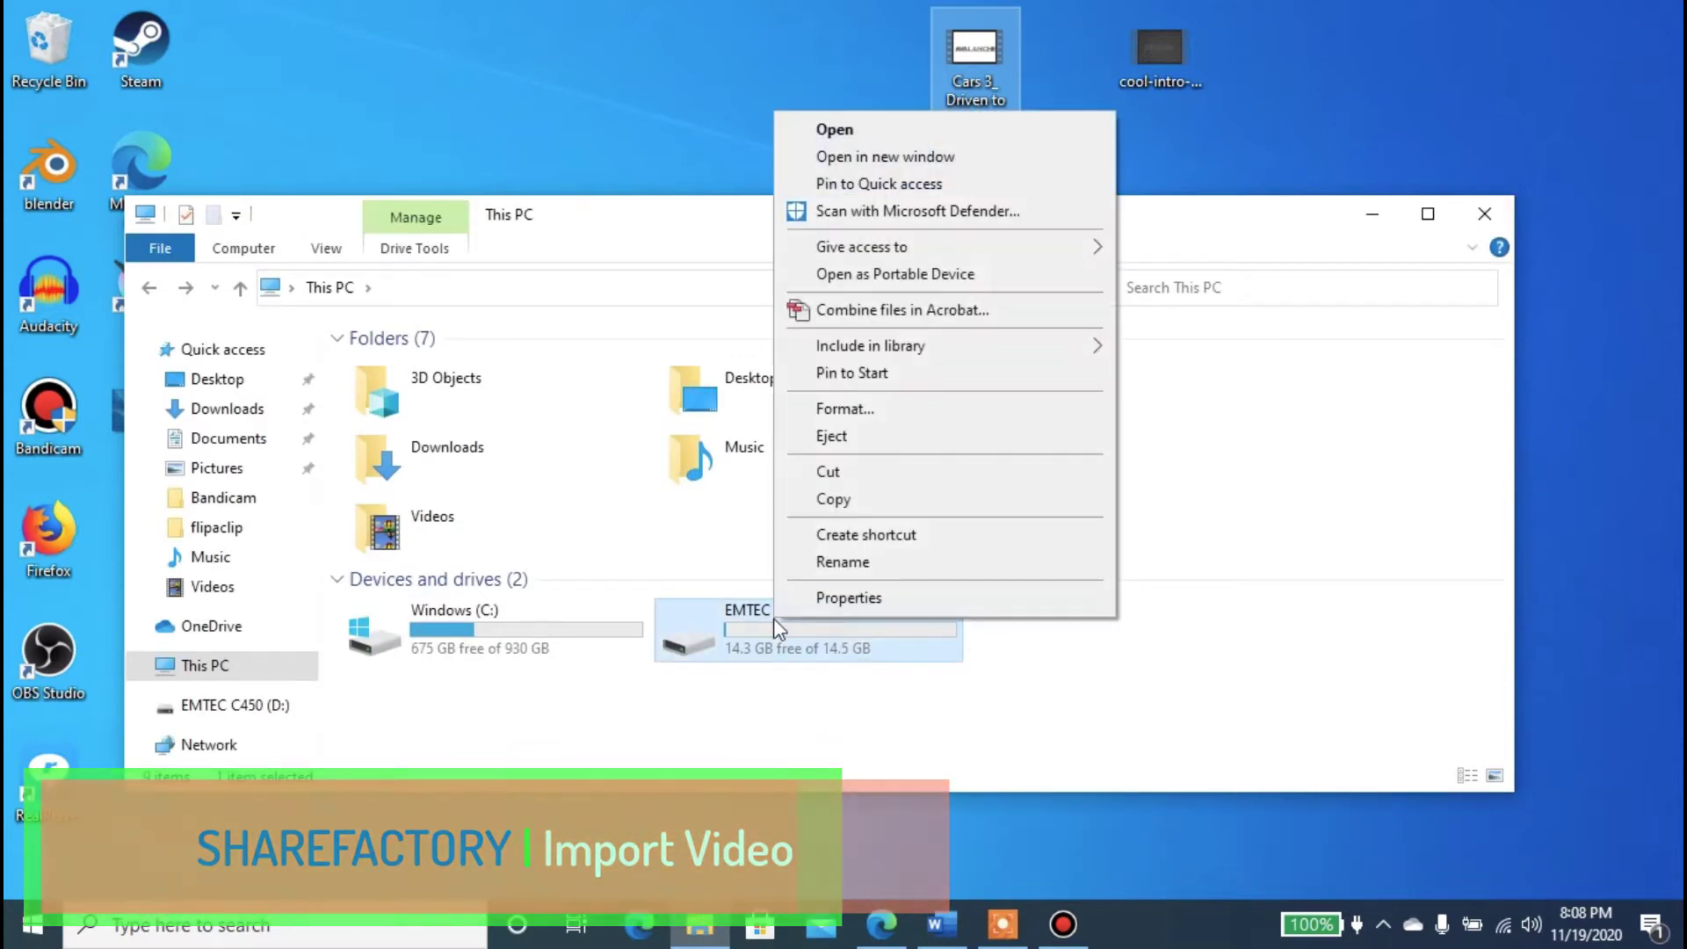
pyautogui.click(868, 131)
pyautogui.rightClick(674, 450)
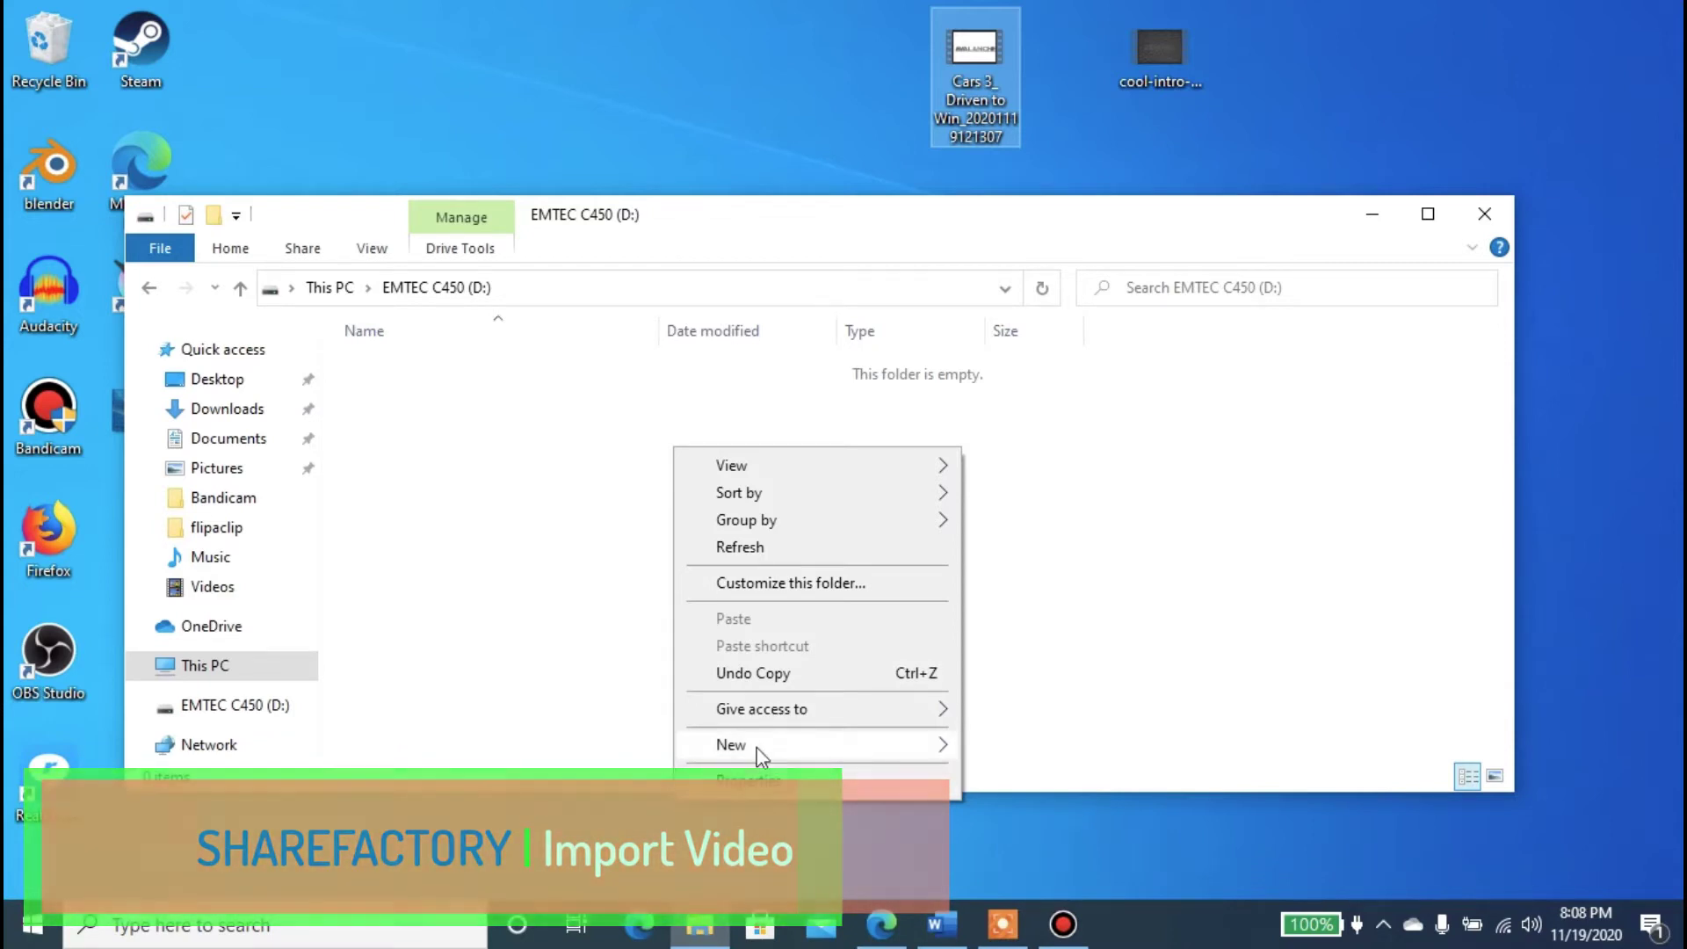
pyautogui.moveTo(753, 747)
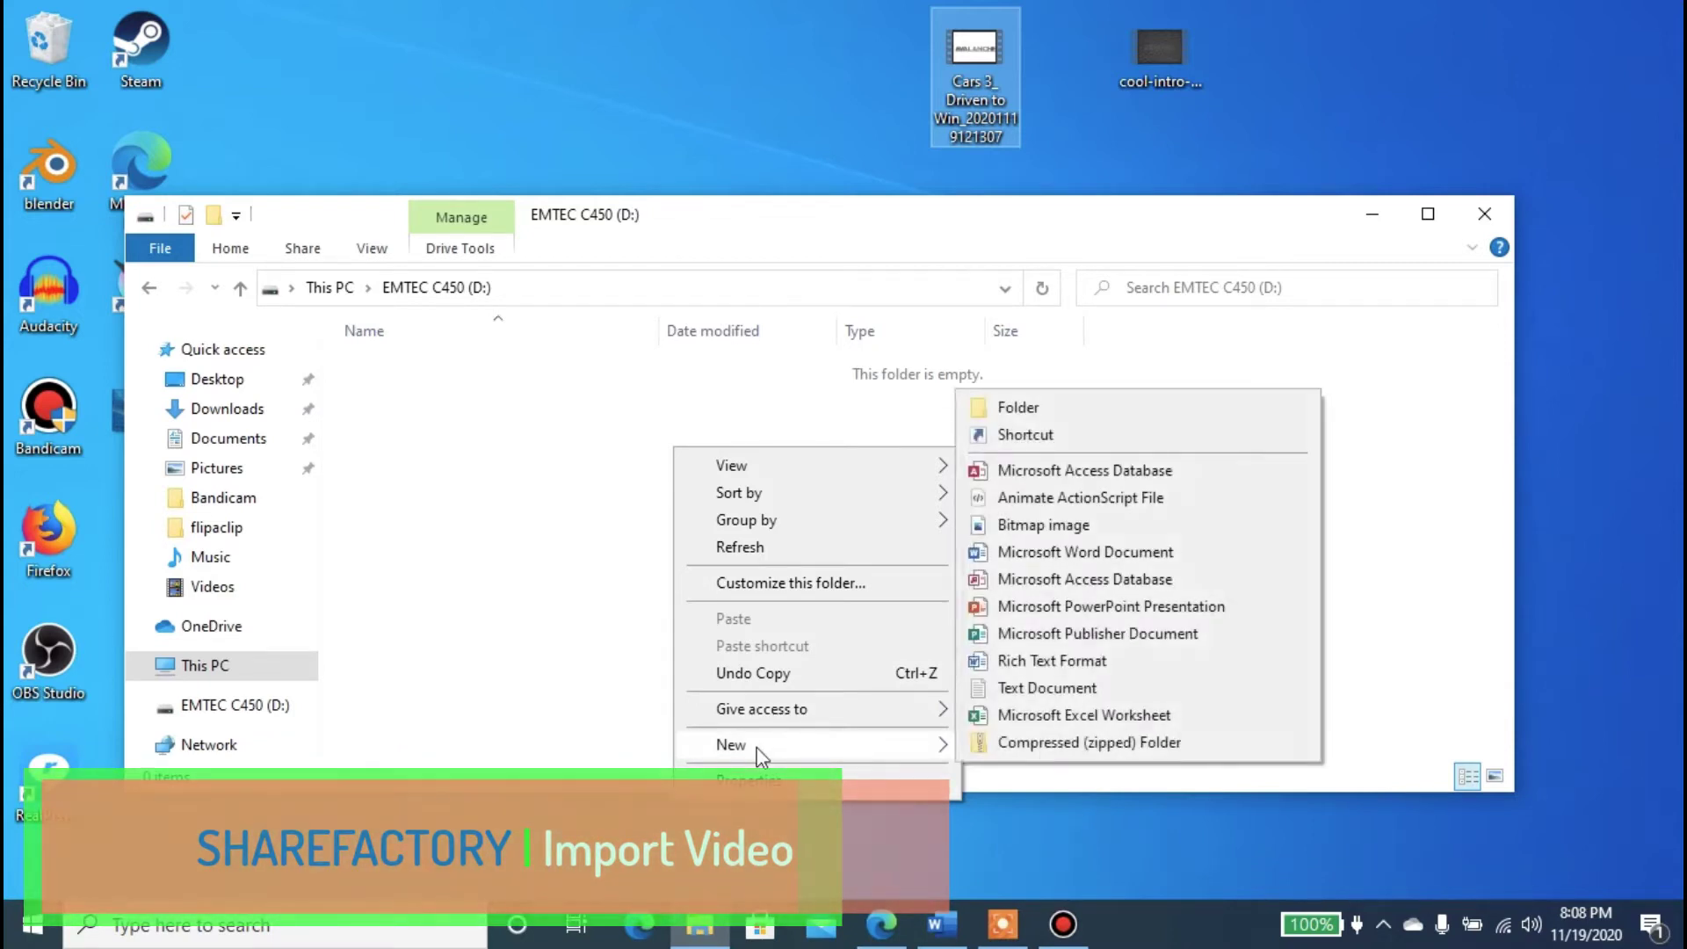
pyautogui.click(1010, 409)
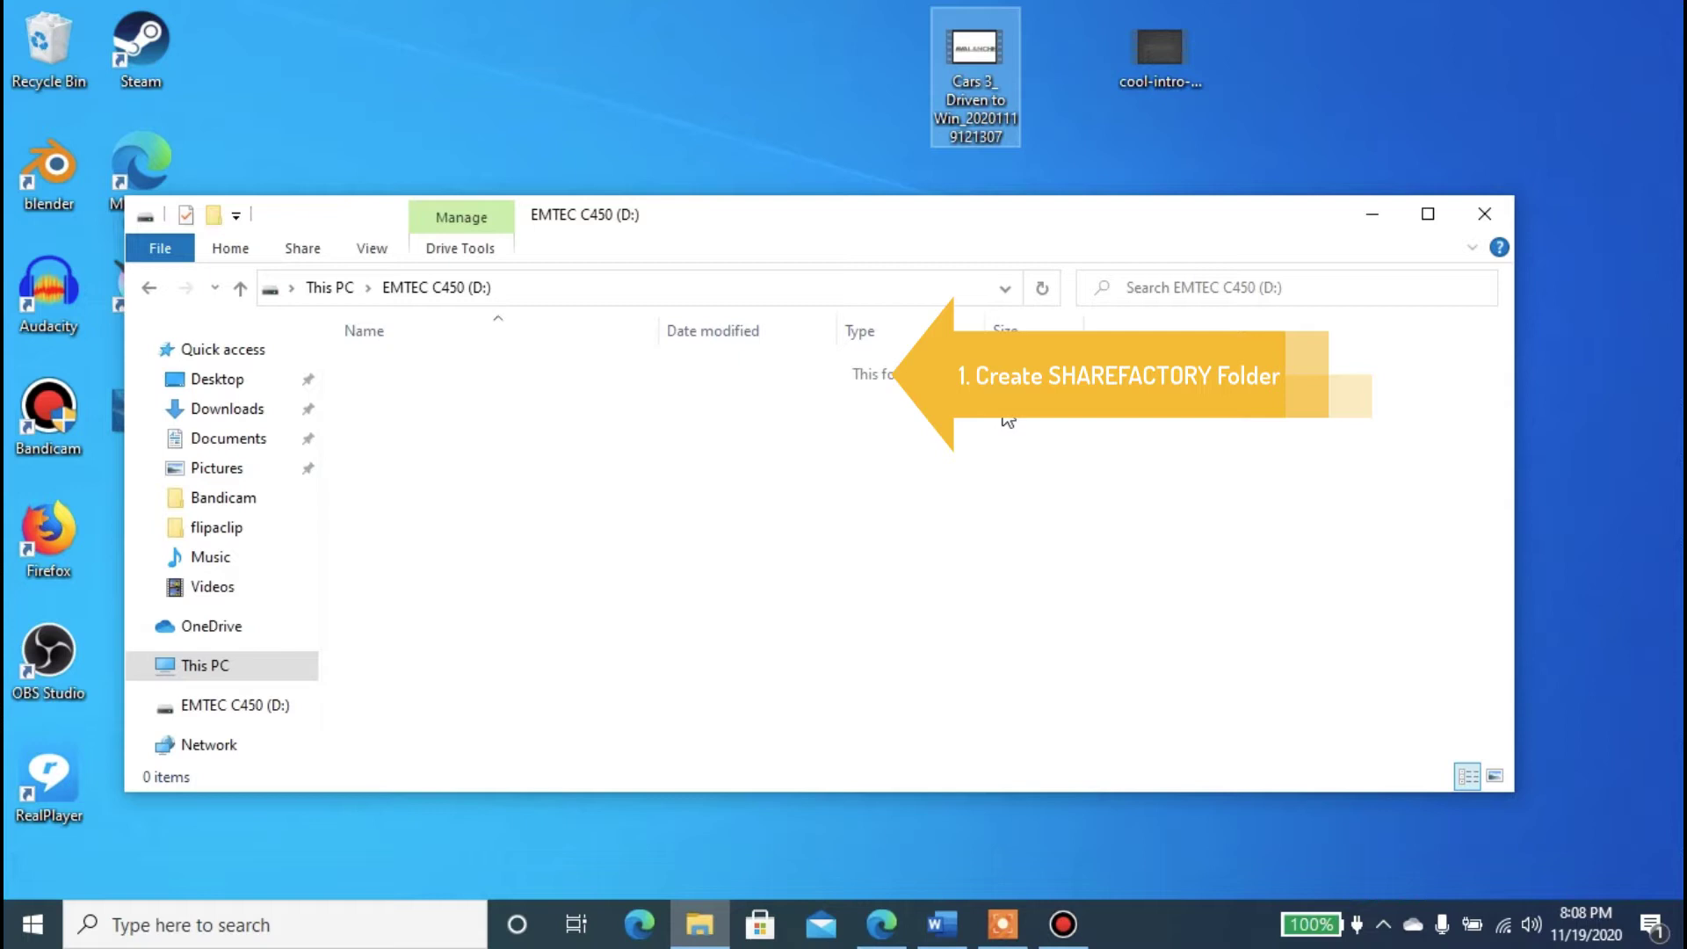
pyautogui.hotkey('ctrl', 'shift', 'n')
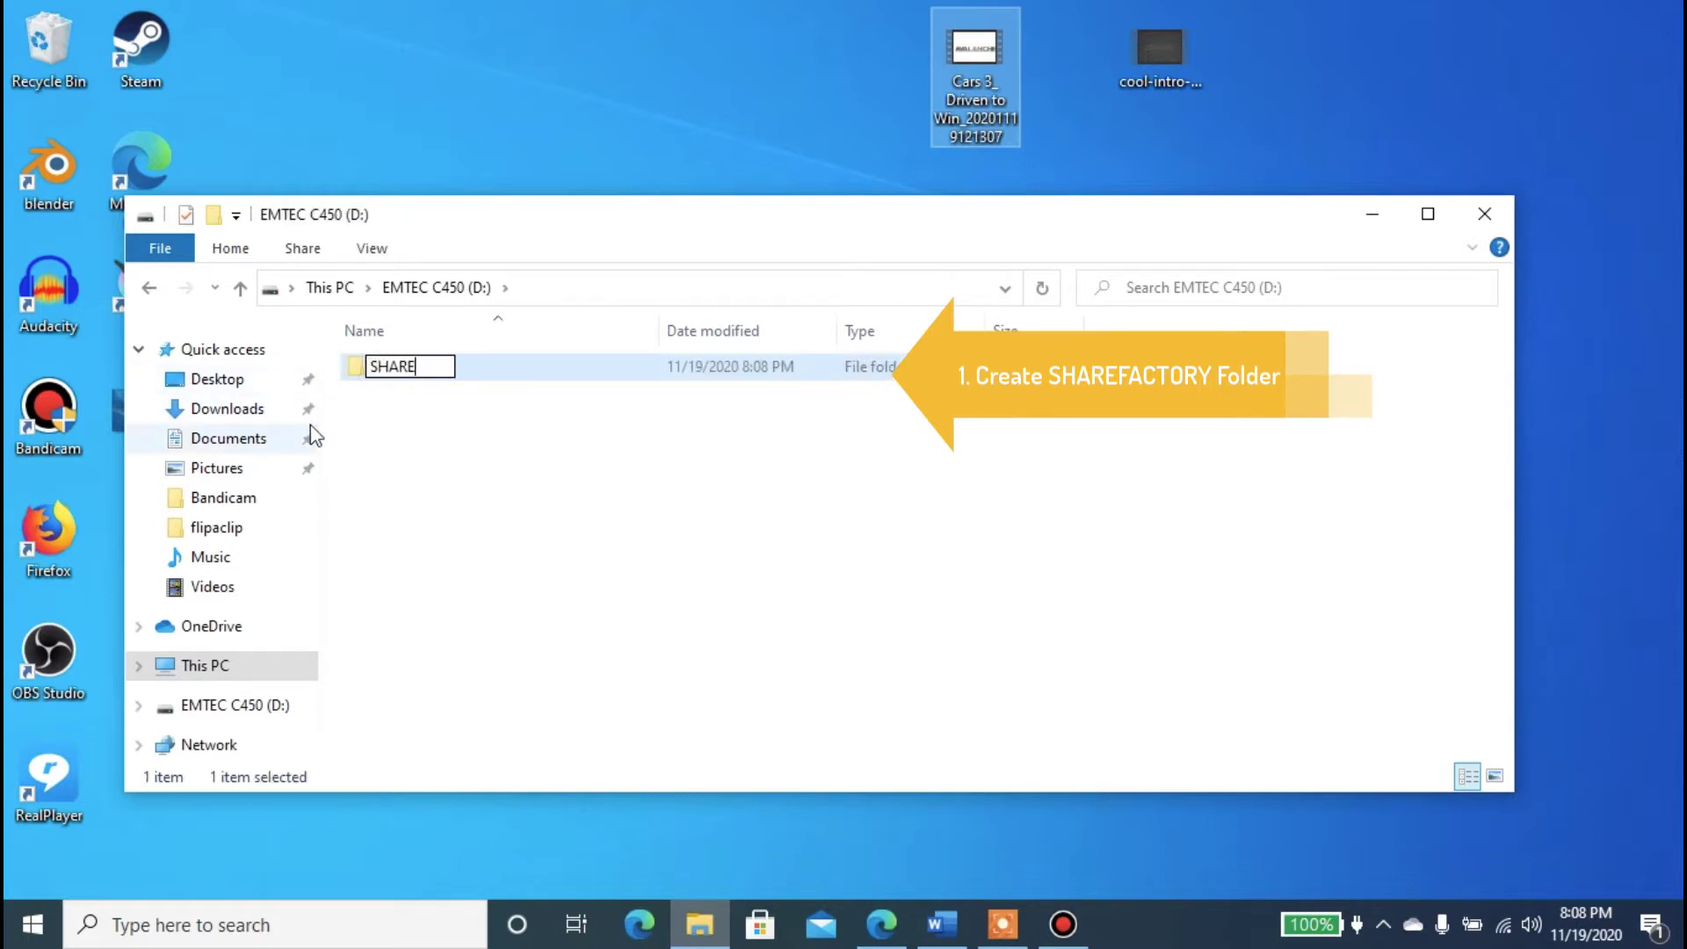
pyautogui.write('SHAREFACTORY')
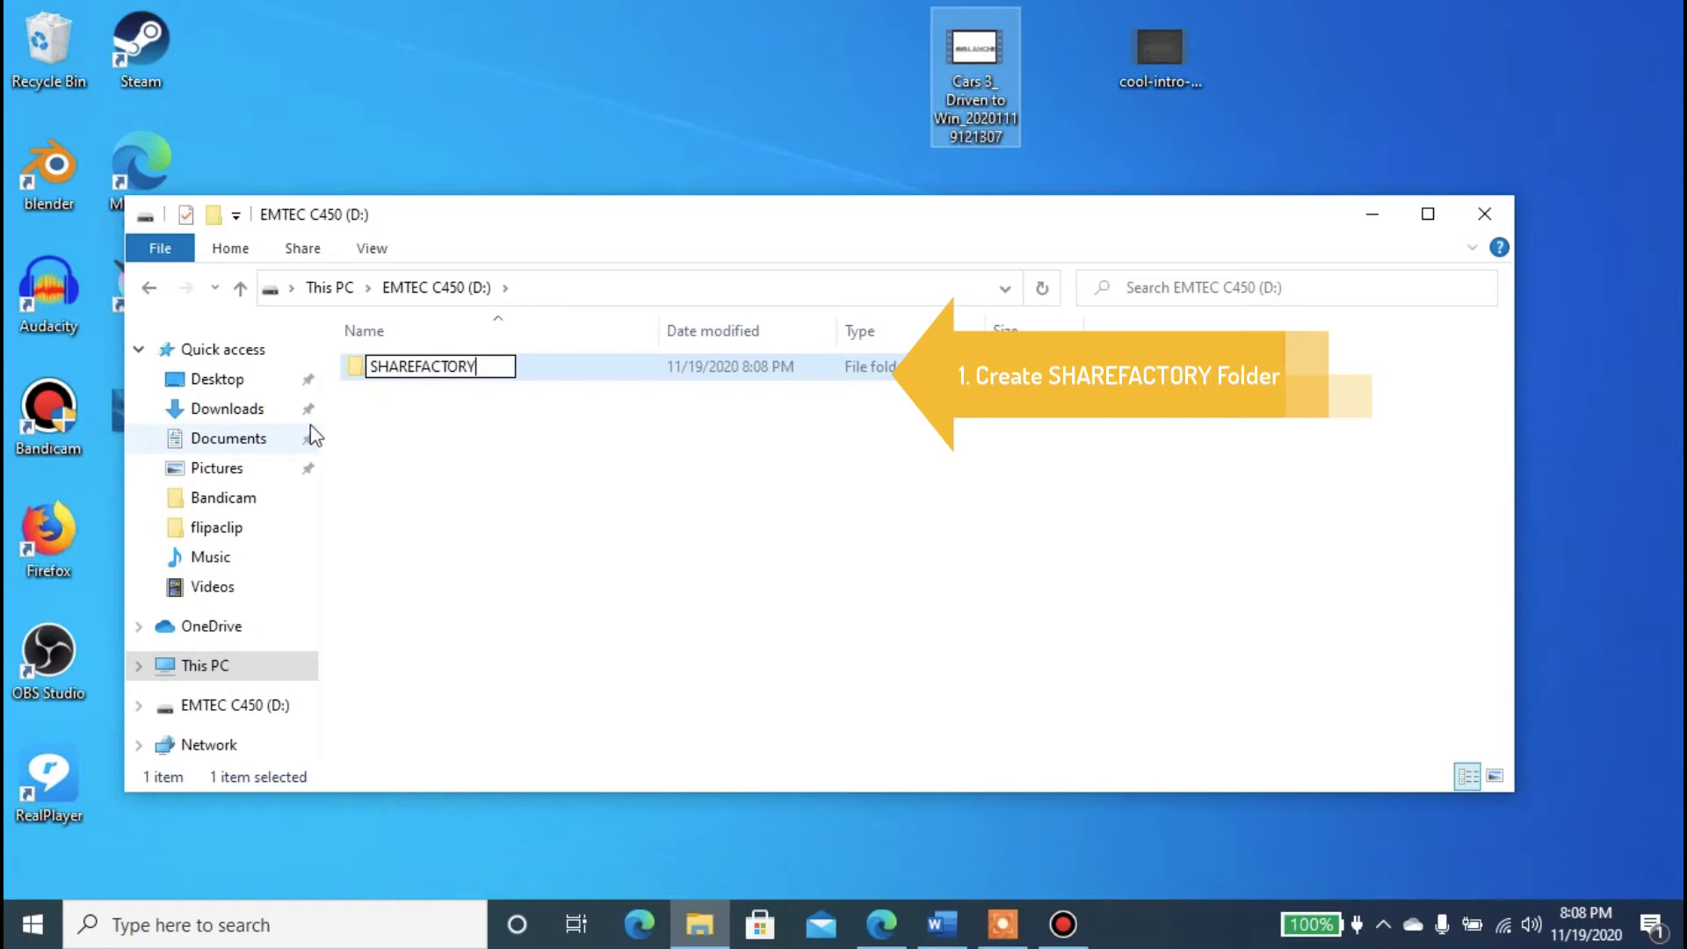
pyautogui.press('Return')
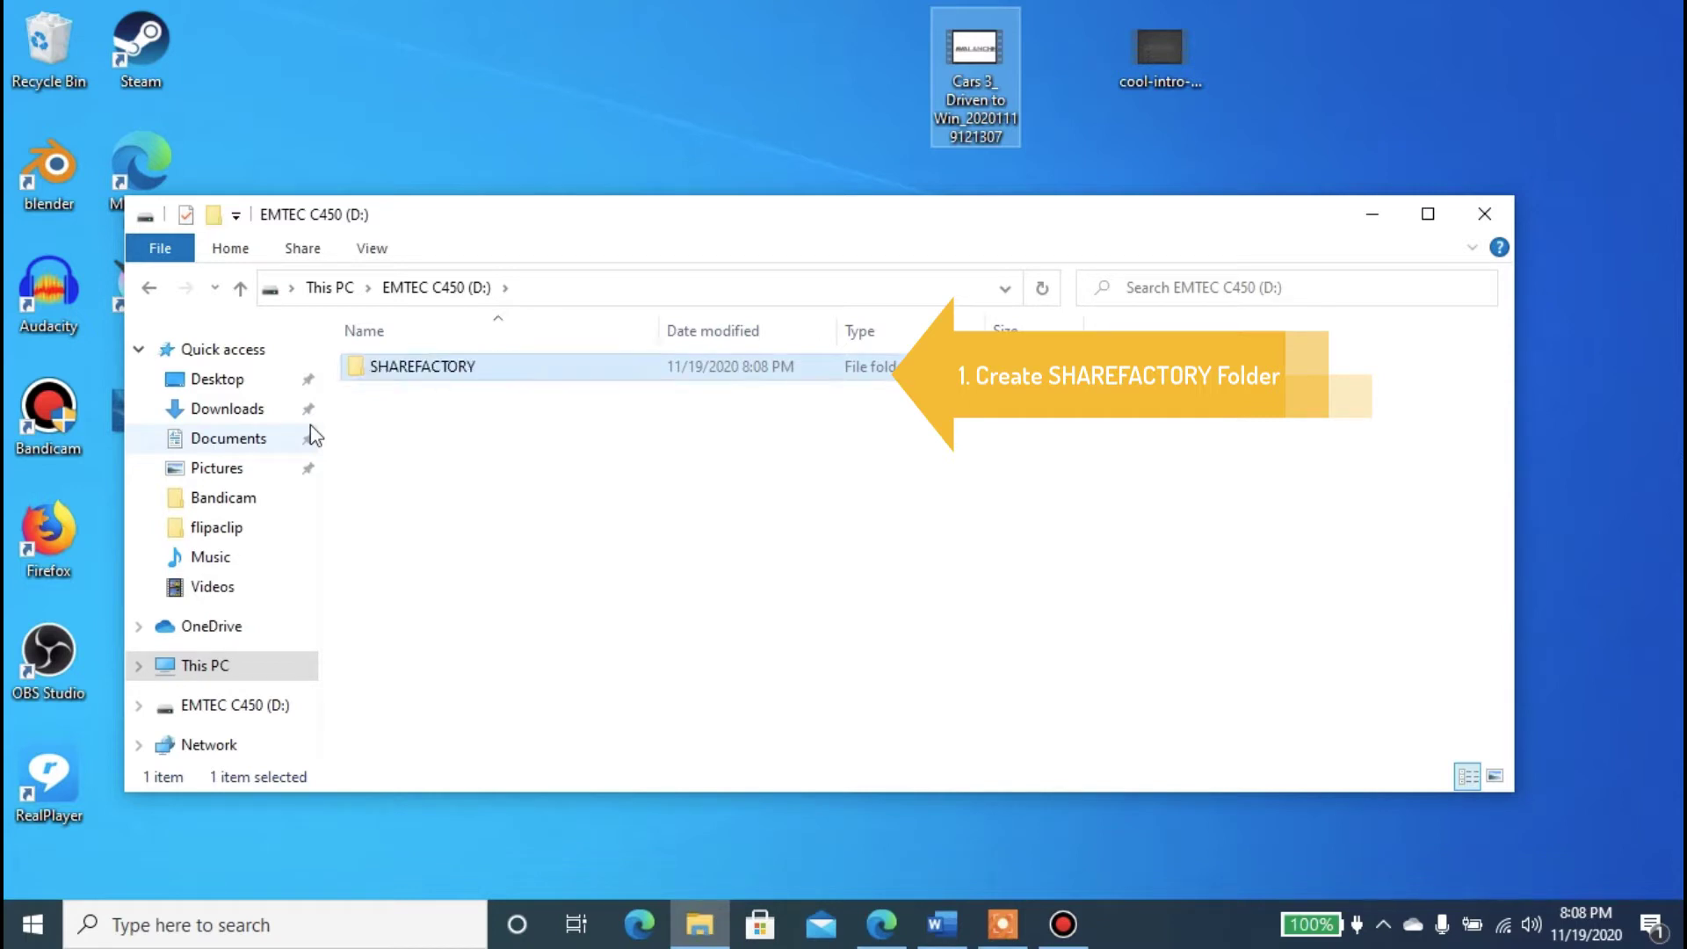
# Inside SHAREFACTORY, create a new subfolder named VIDEOS
pyautogui.doubleClick(408, 369)
pyautogui.rightClick(485, 419)
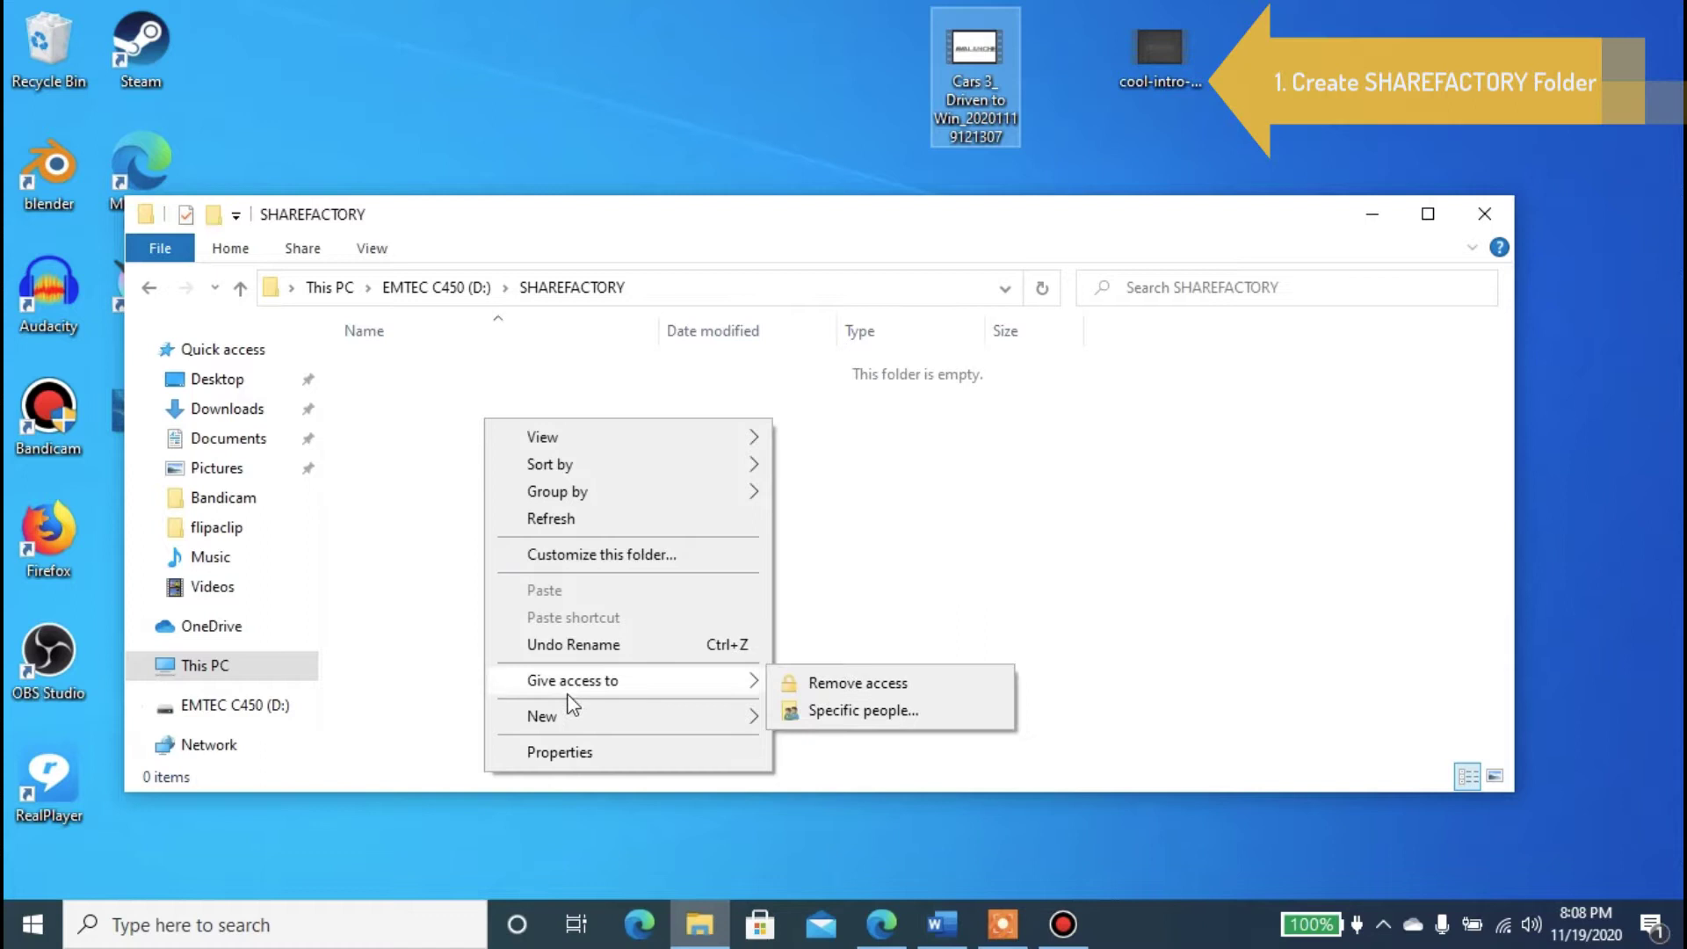
pyautogui.moveTo(566, 715)
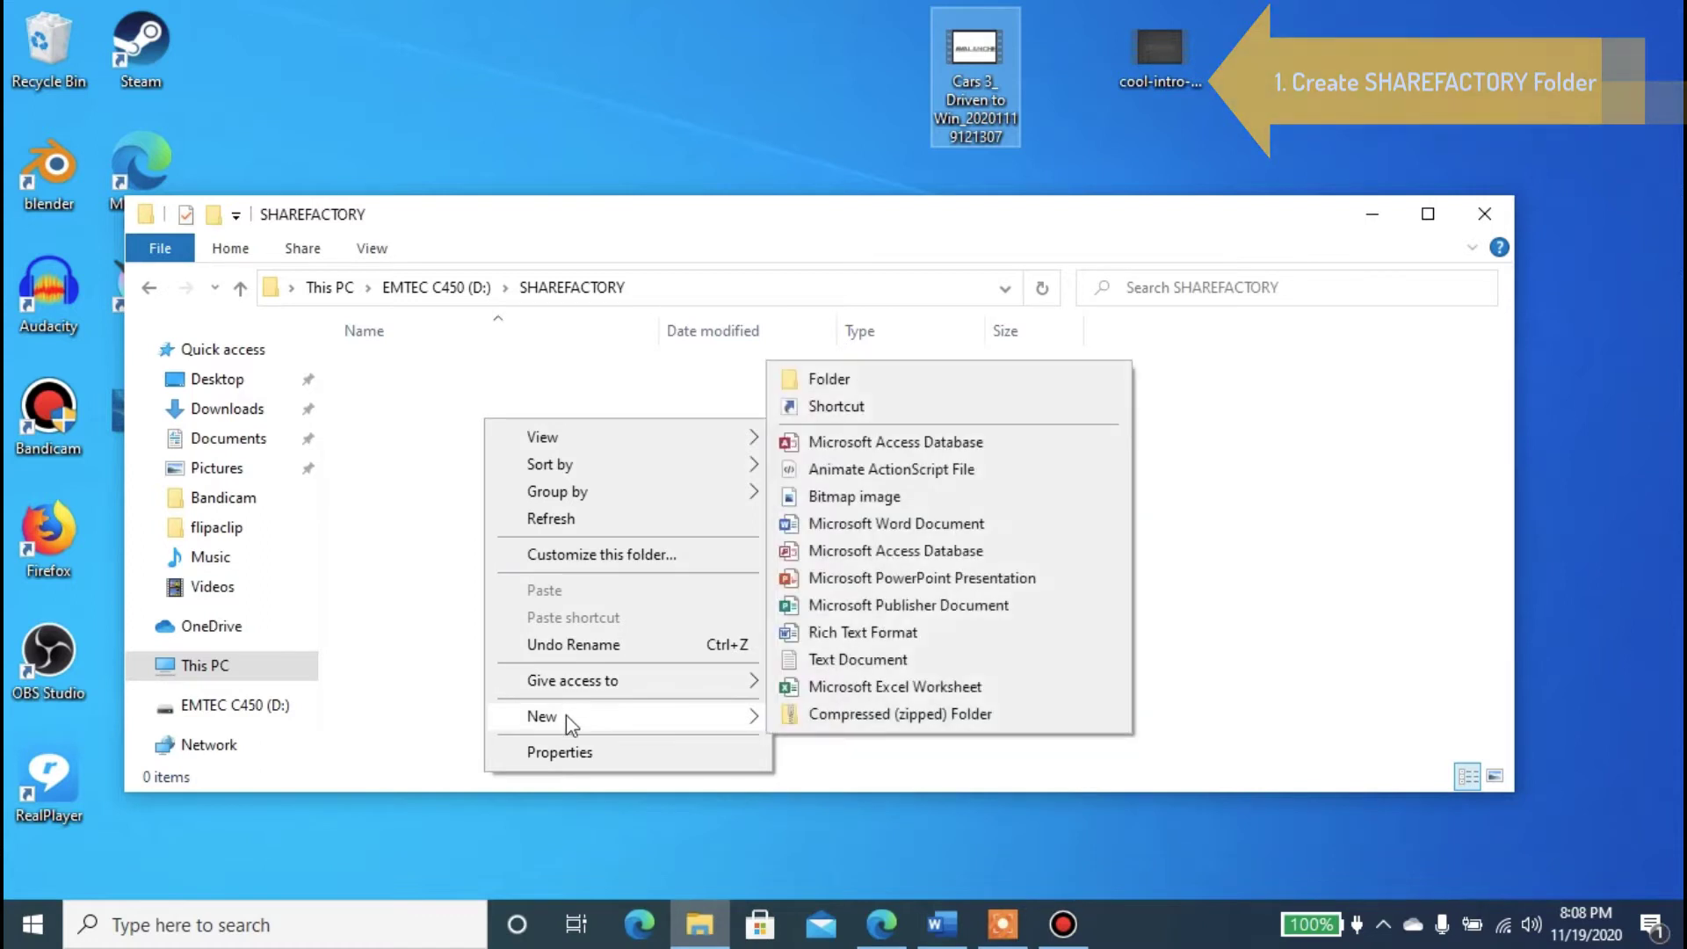
pyautogui.click(809, 378)
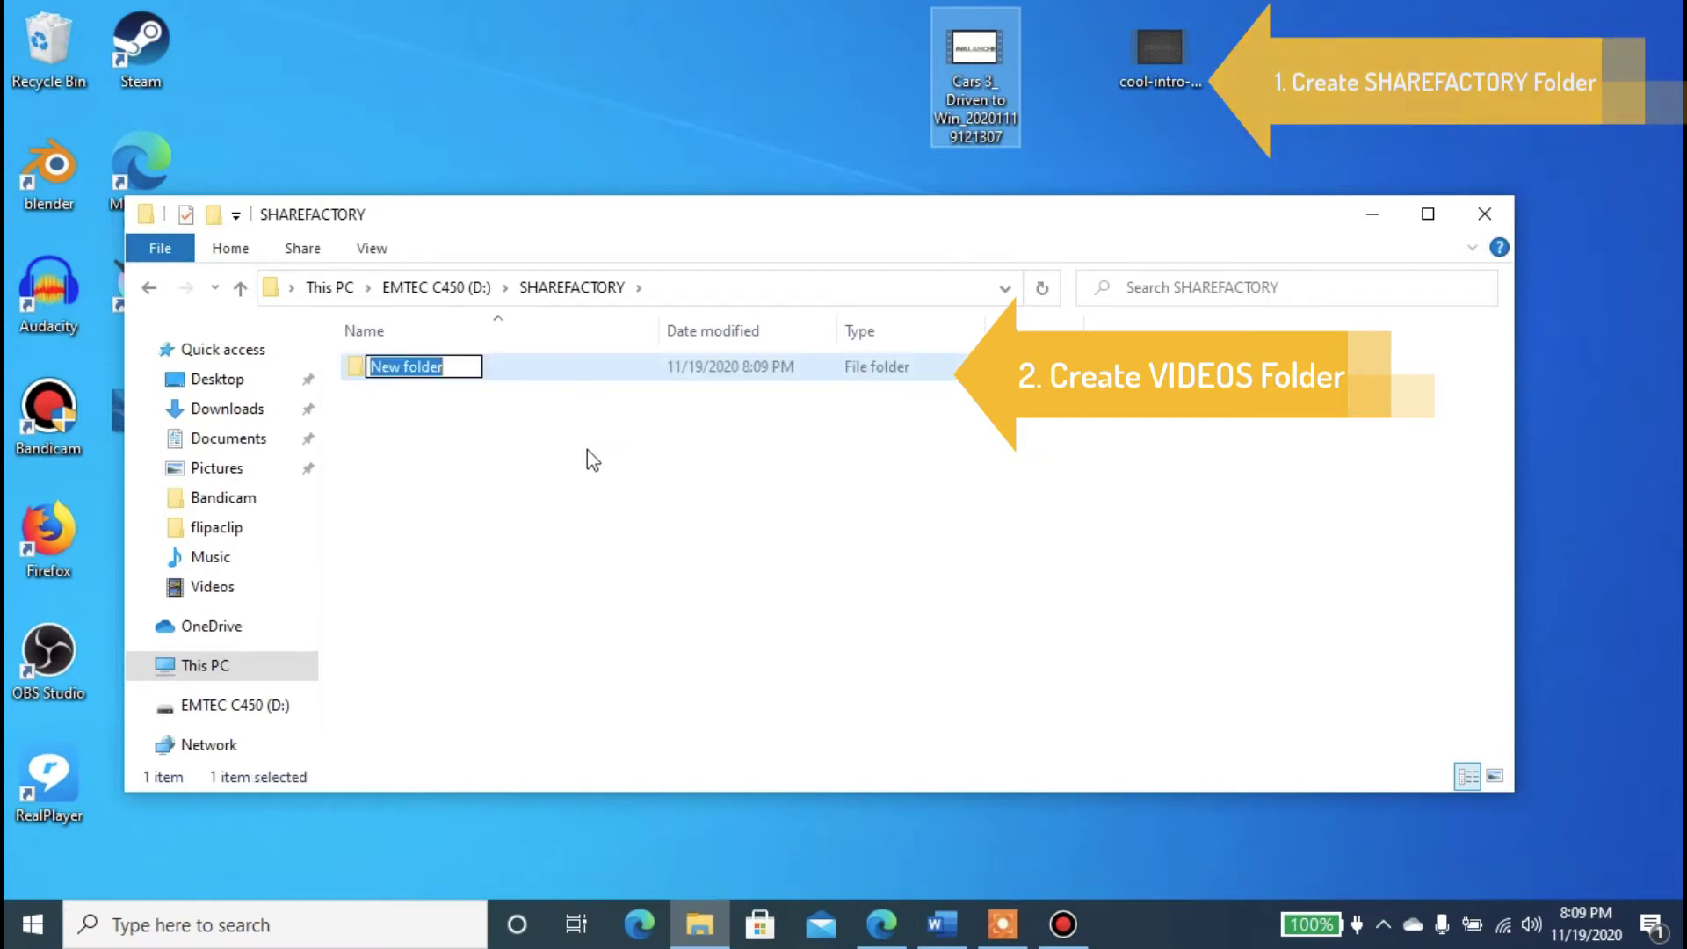
pyautogui.write('VIDEO')
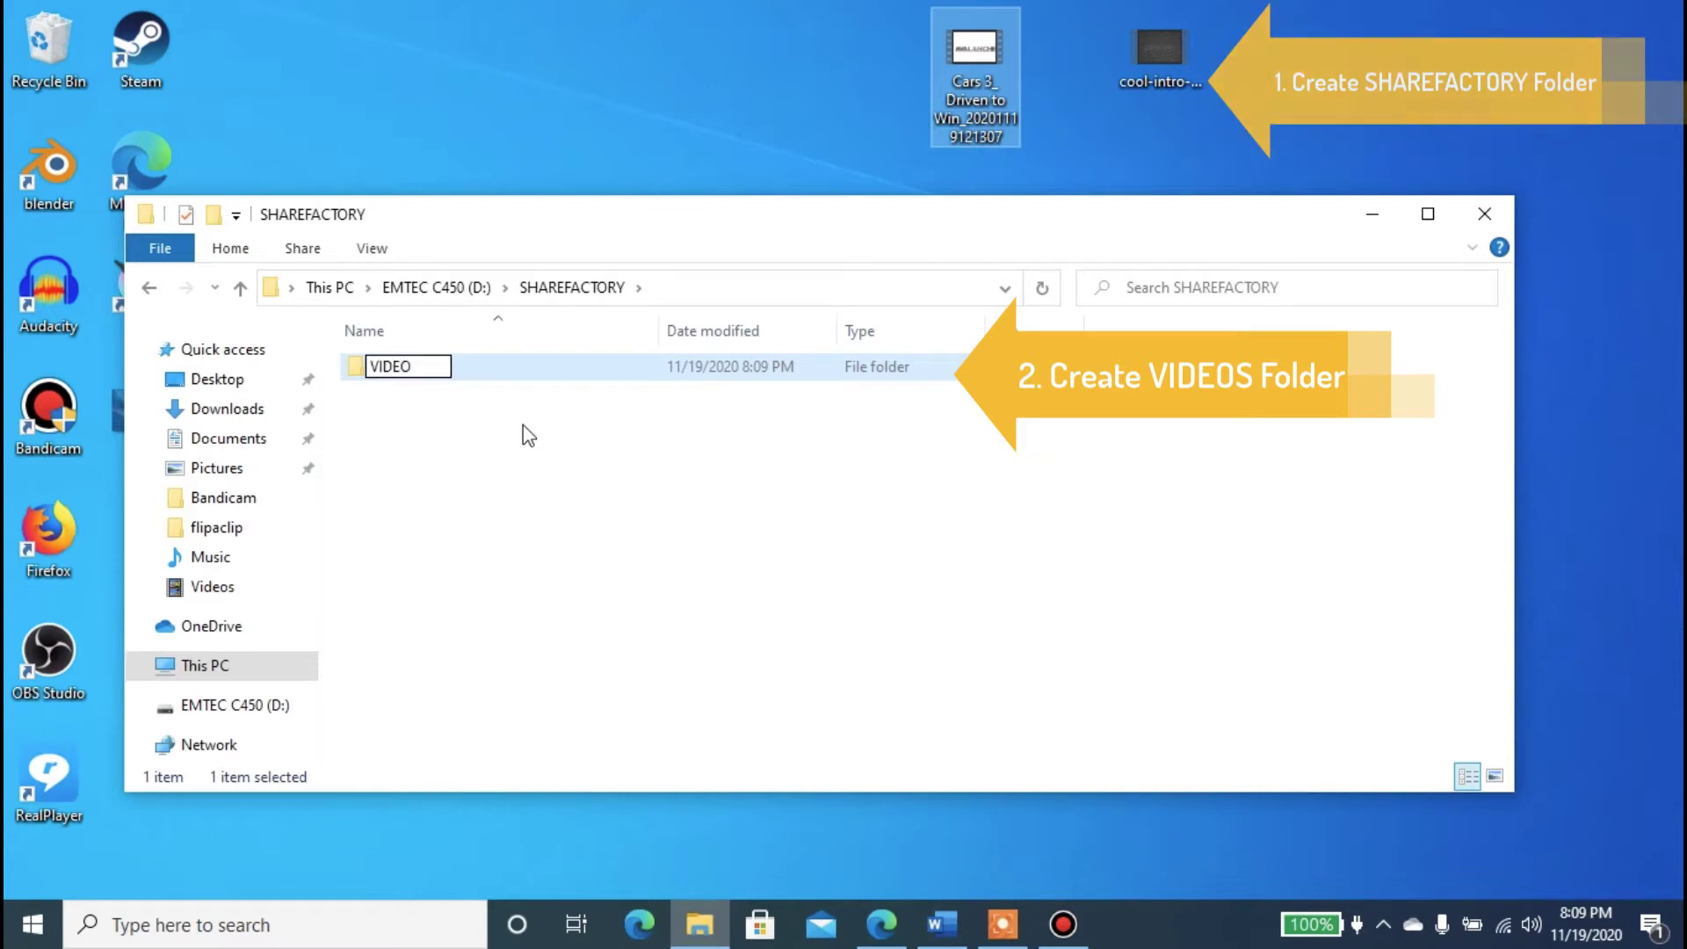
pyautogui.write('S')
pyautogui.press('Return')
pyautogui.click(524, 424)
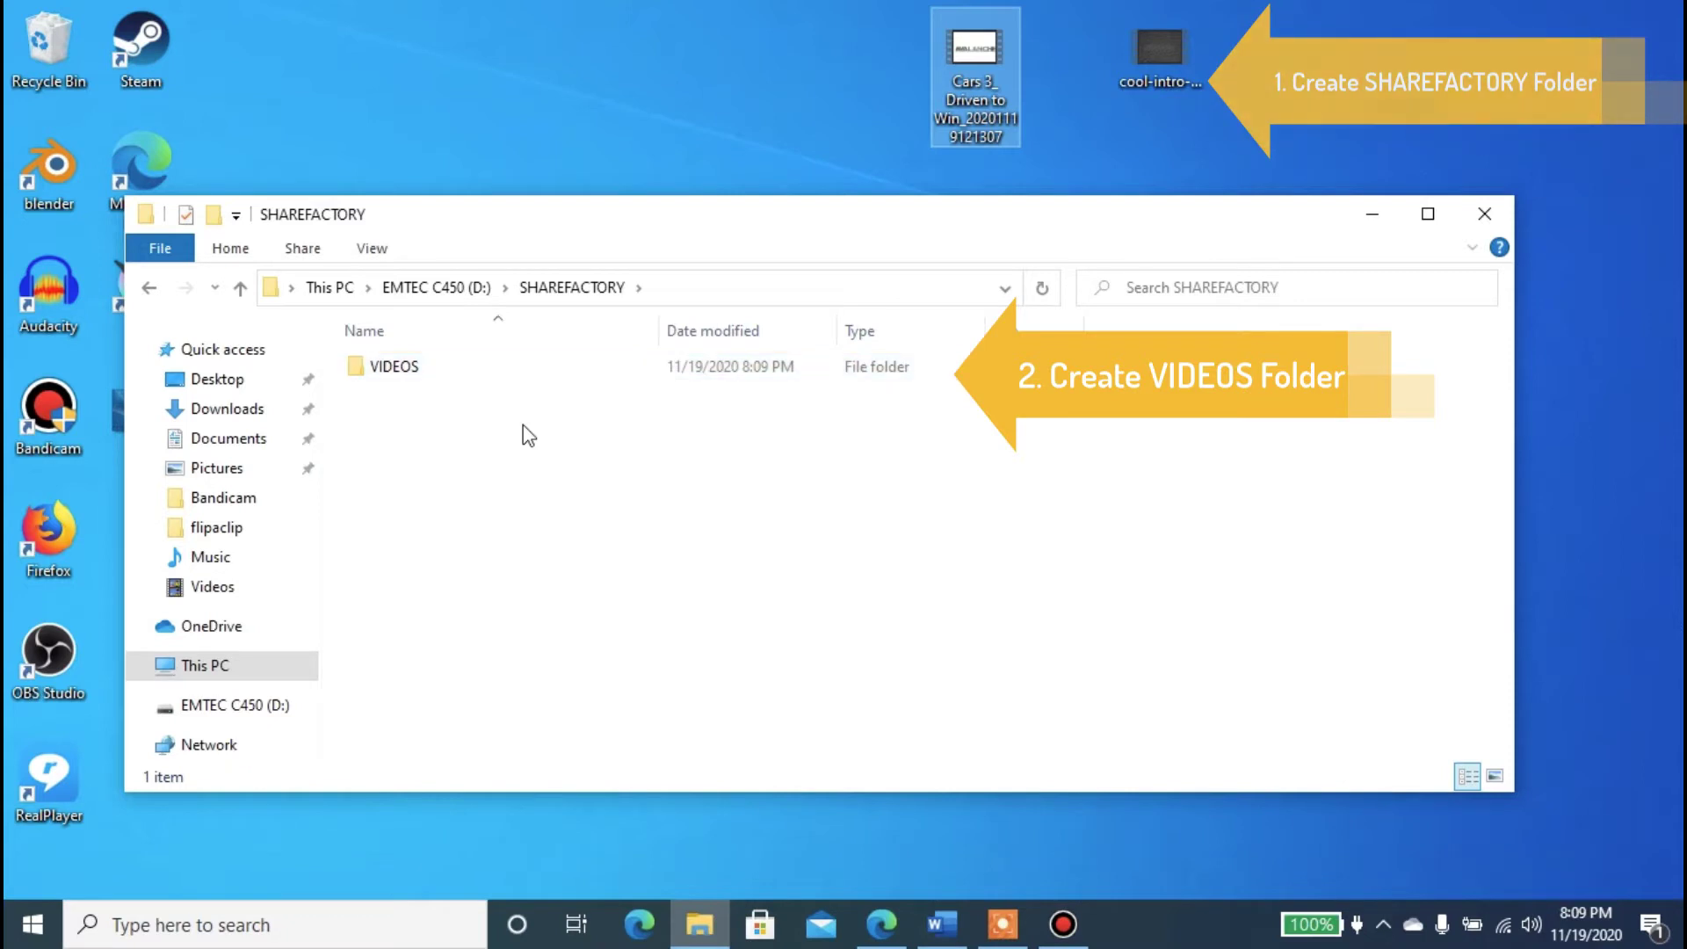
# Copy the cool-intro-maker-with-a-bold-style-398 video from the desktop into the VIDEOS folder
pyautogui.doubleClick(401, 378)
pyautogui.moveTo(642, 226); pyautogui.dragTo(821, 282)
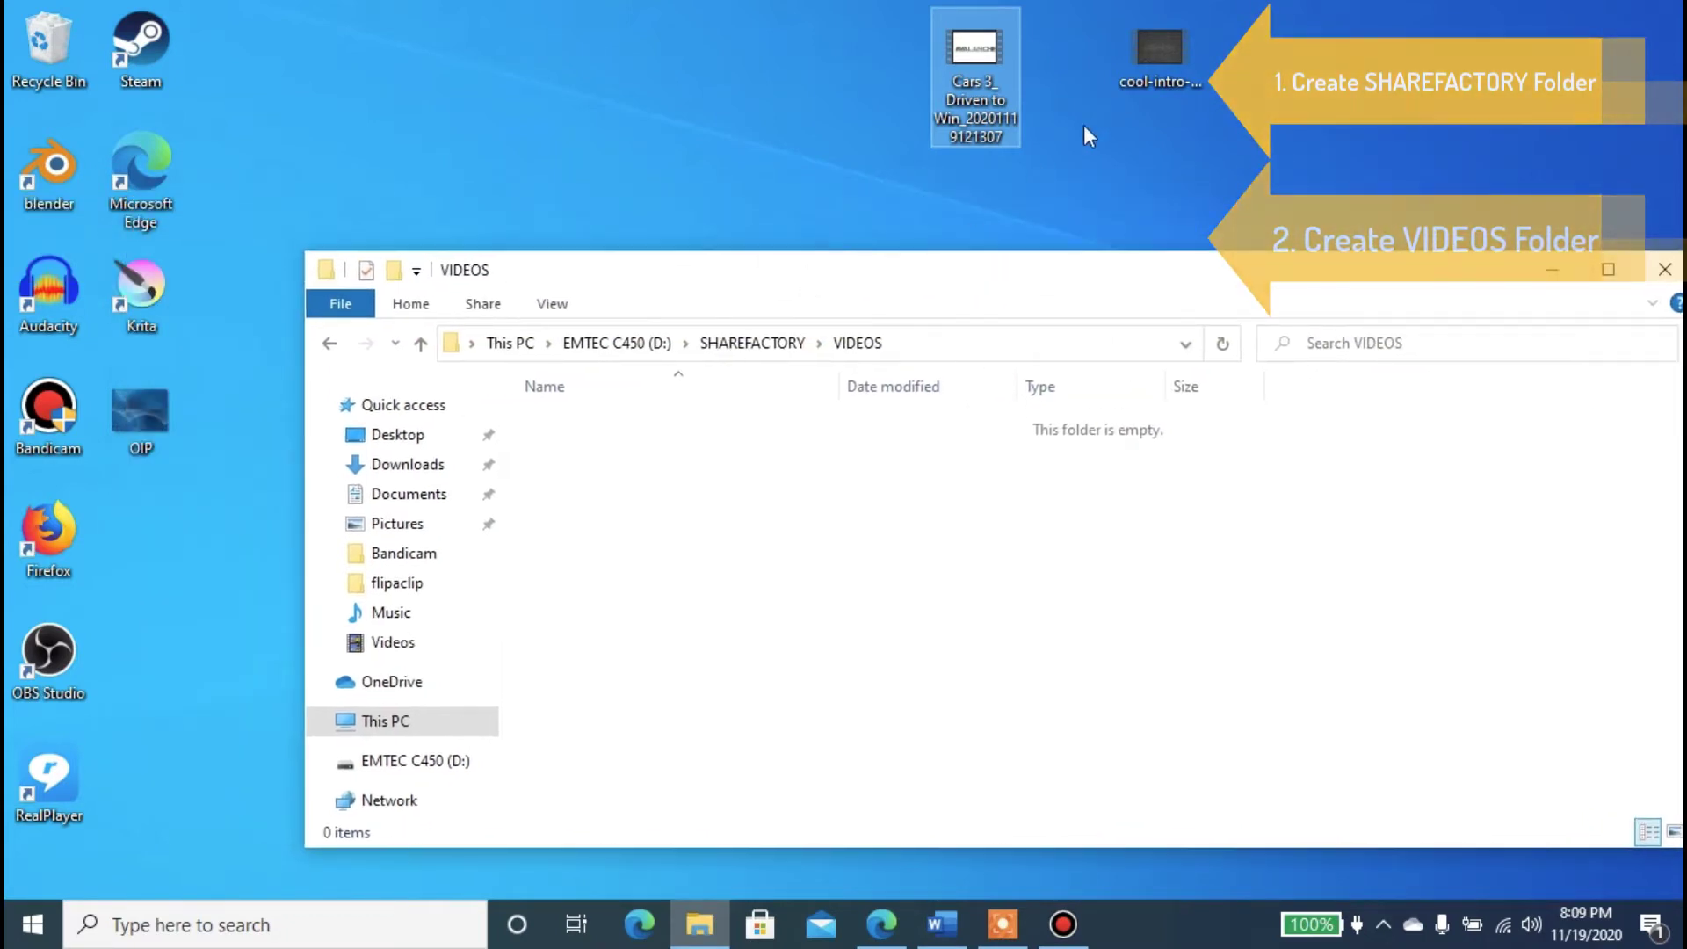
pyautogui.moveTo(1151, 59); pyautogui.dragTo(648, 558)
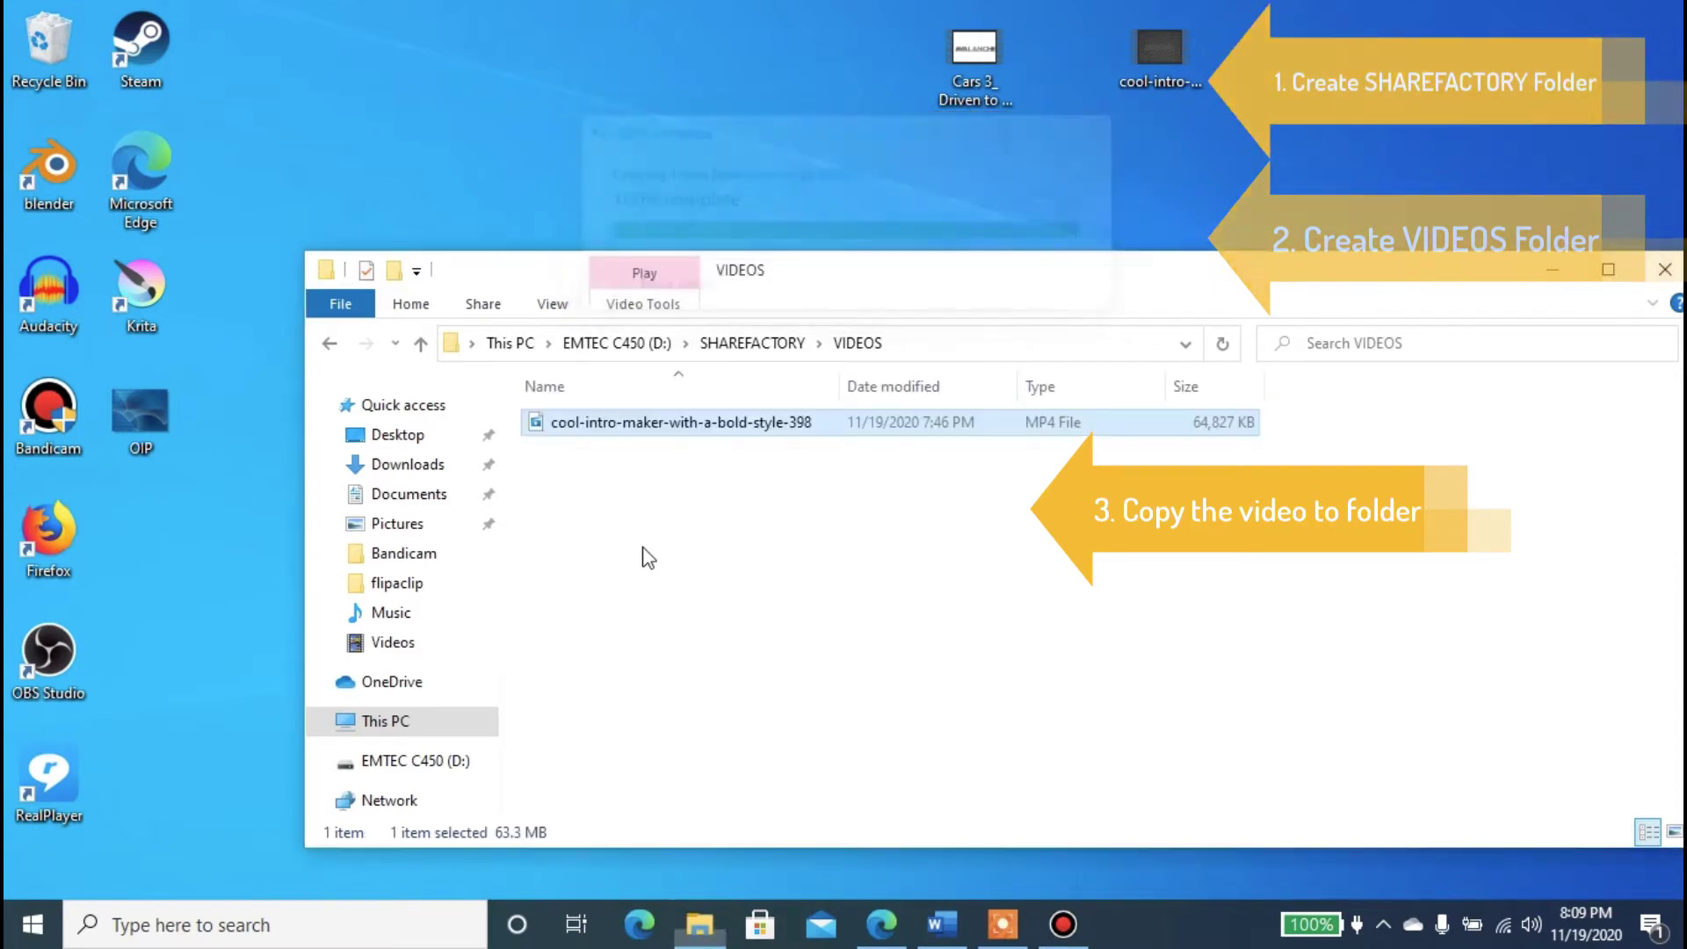
pyautogui.click(608, 499)
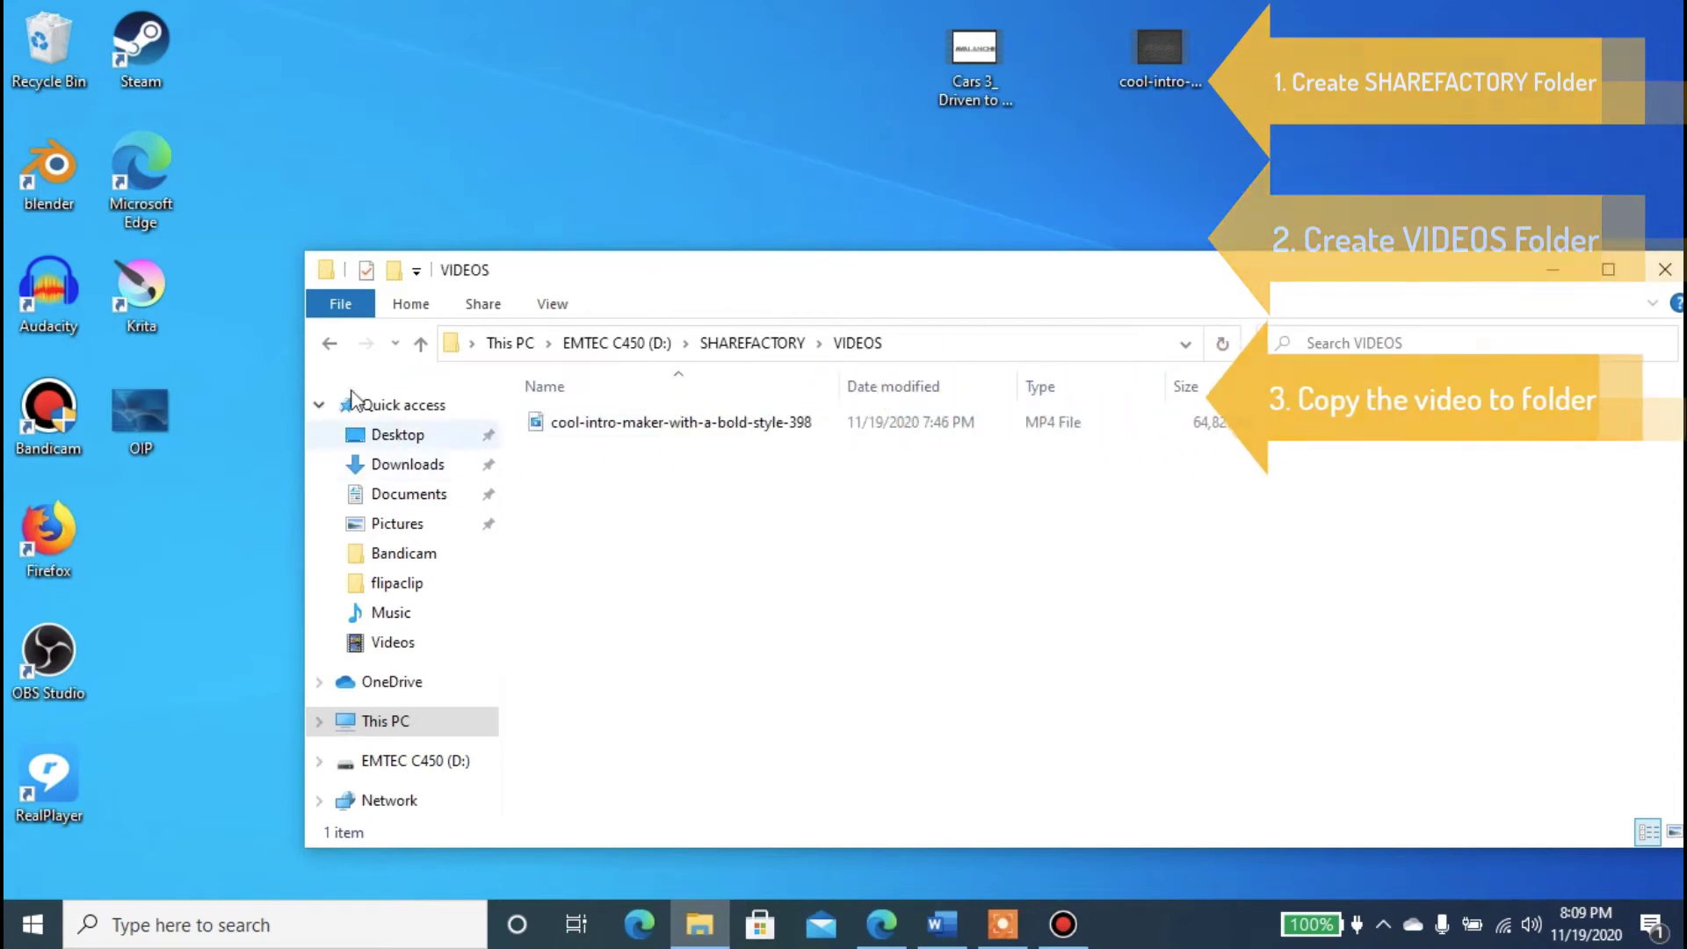
# Reopen D:\SHAREFACTORY\VIDEOS to confirm the copied video, then return to This PC
pyautogui.click(331, 349)
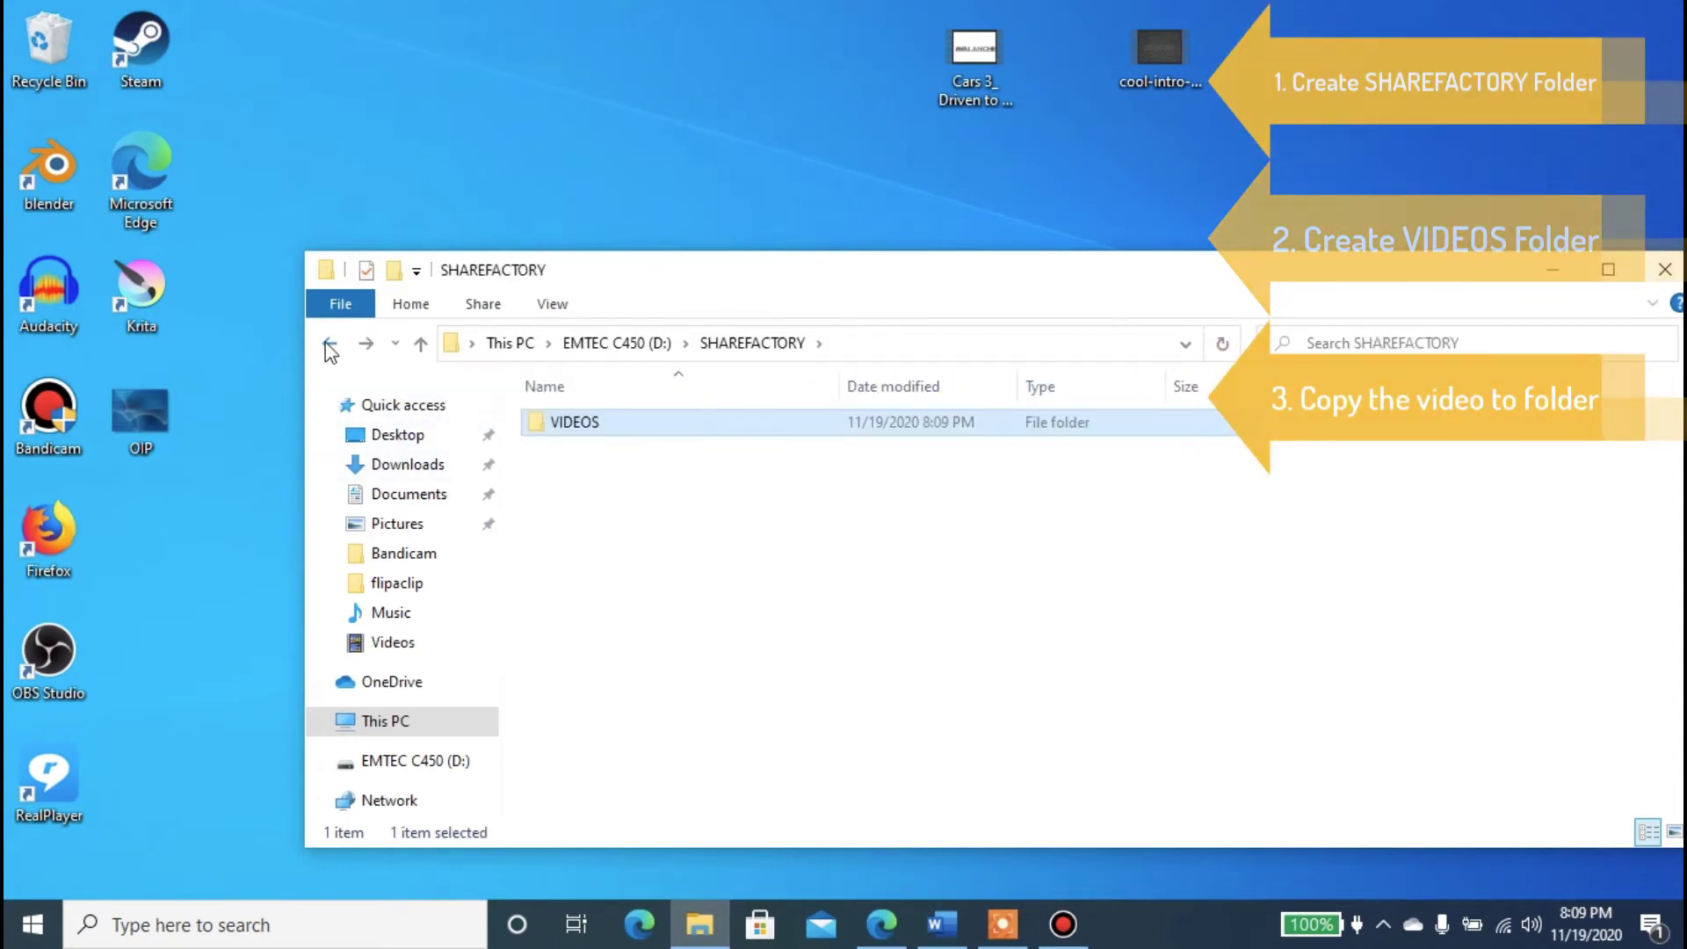
pyautogui.click(331, 349)
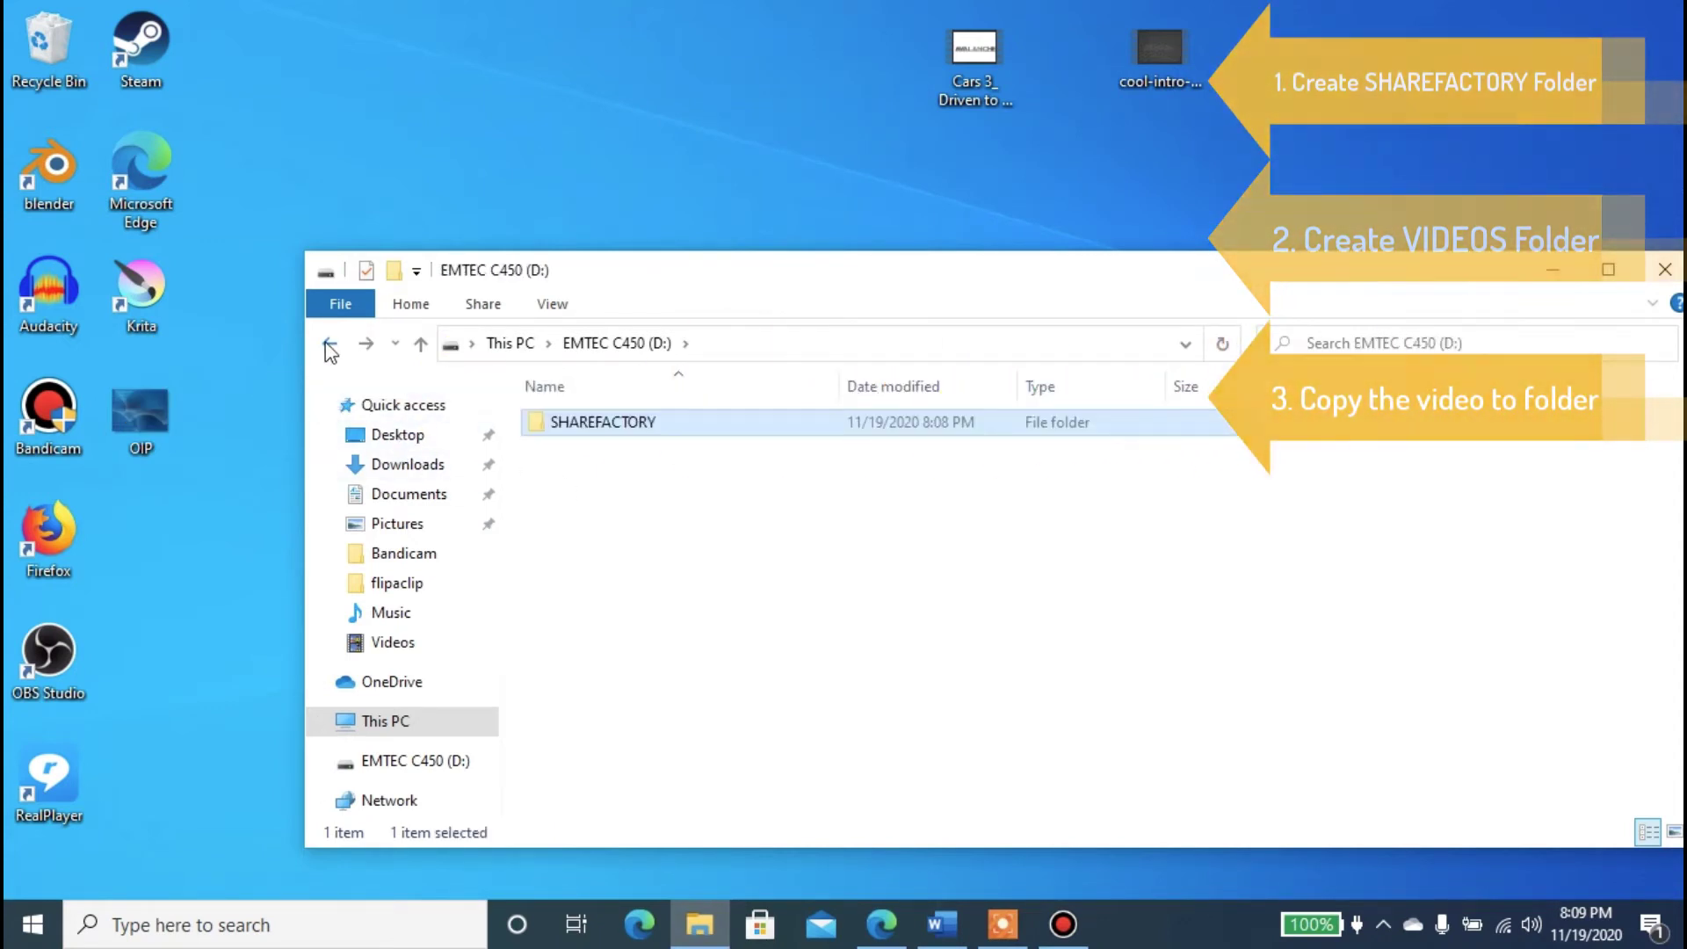
pyautogui.click(330, 349)
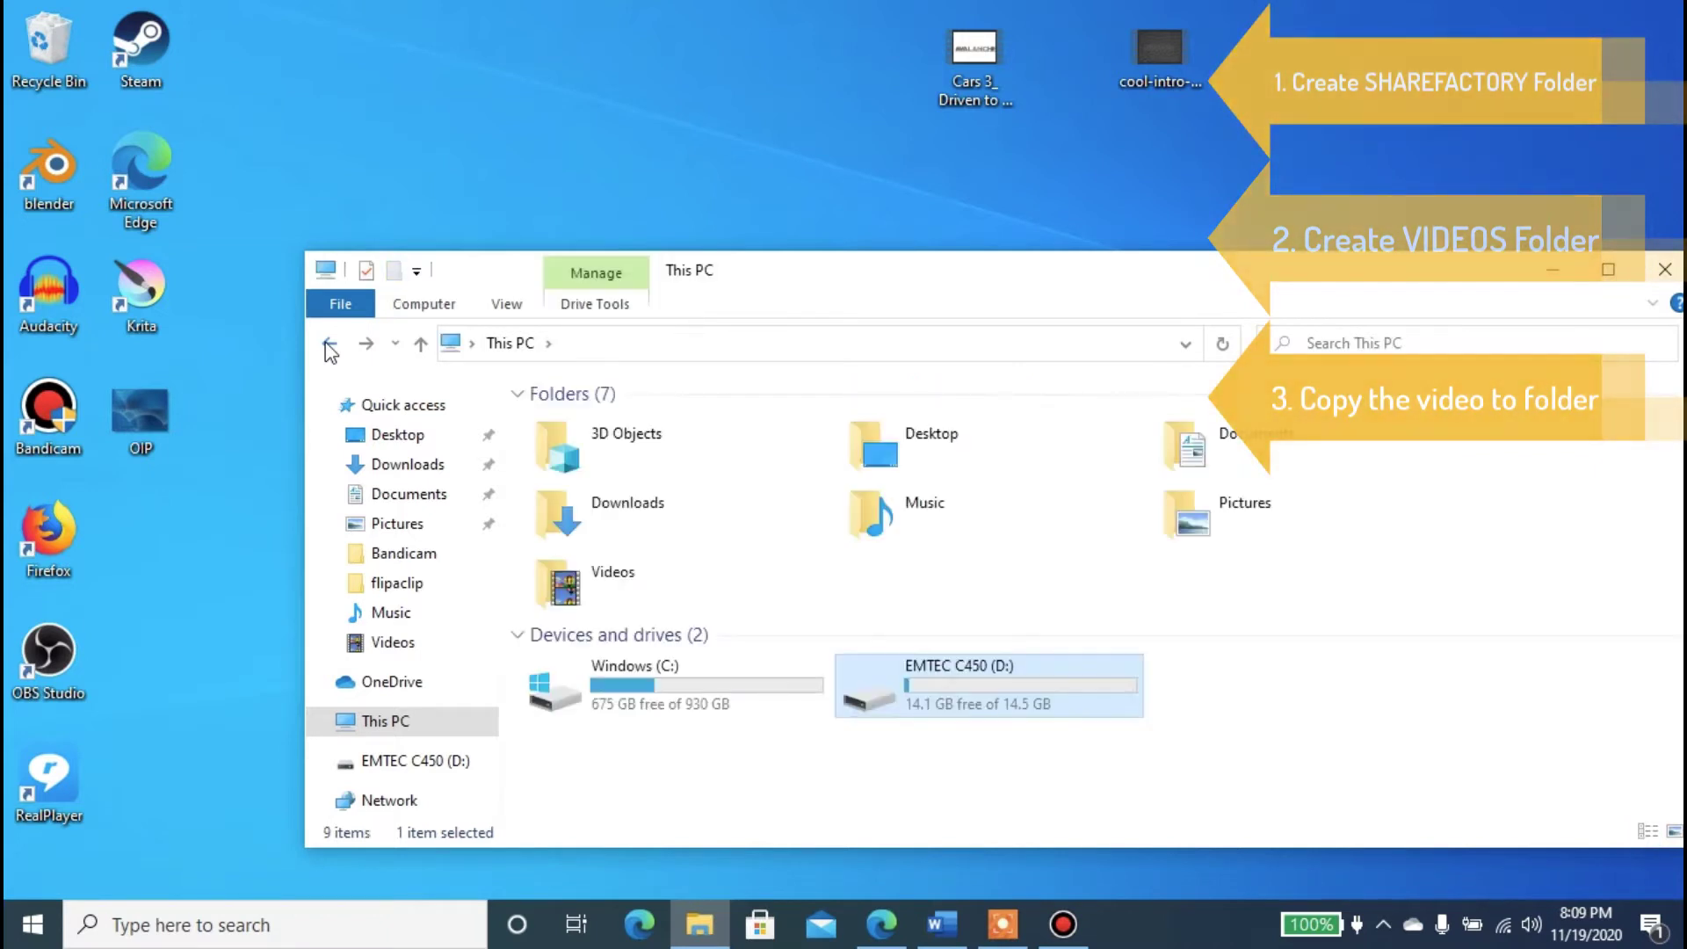
pyautogui.doubleClick(967, 684)
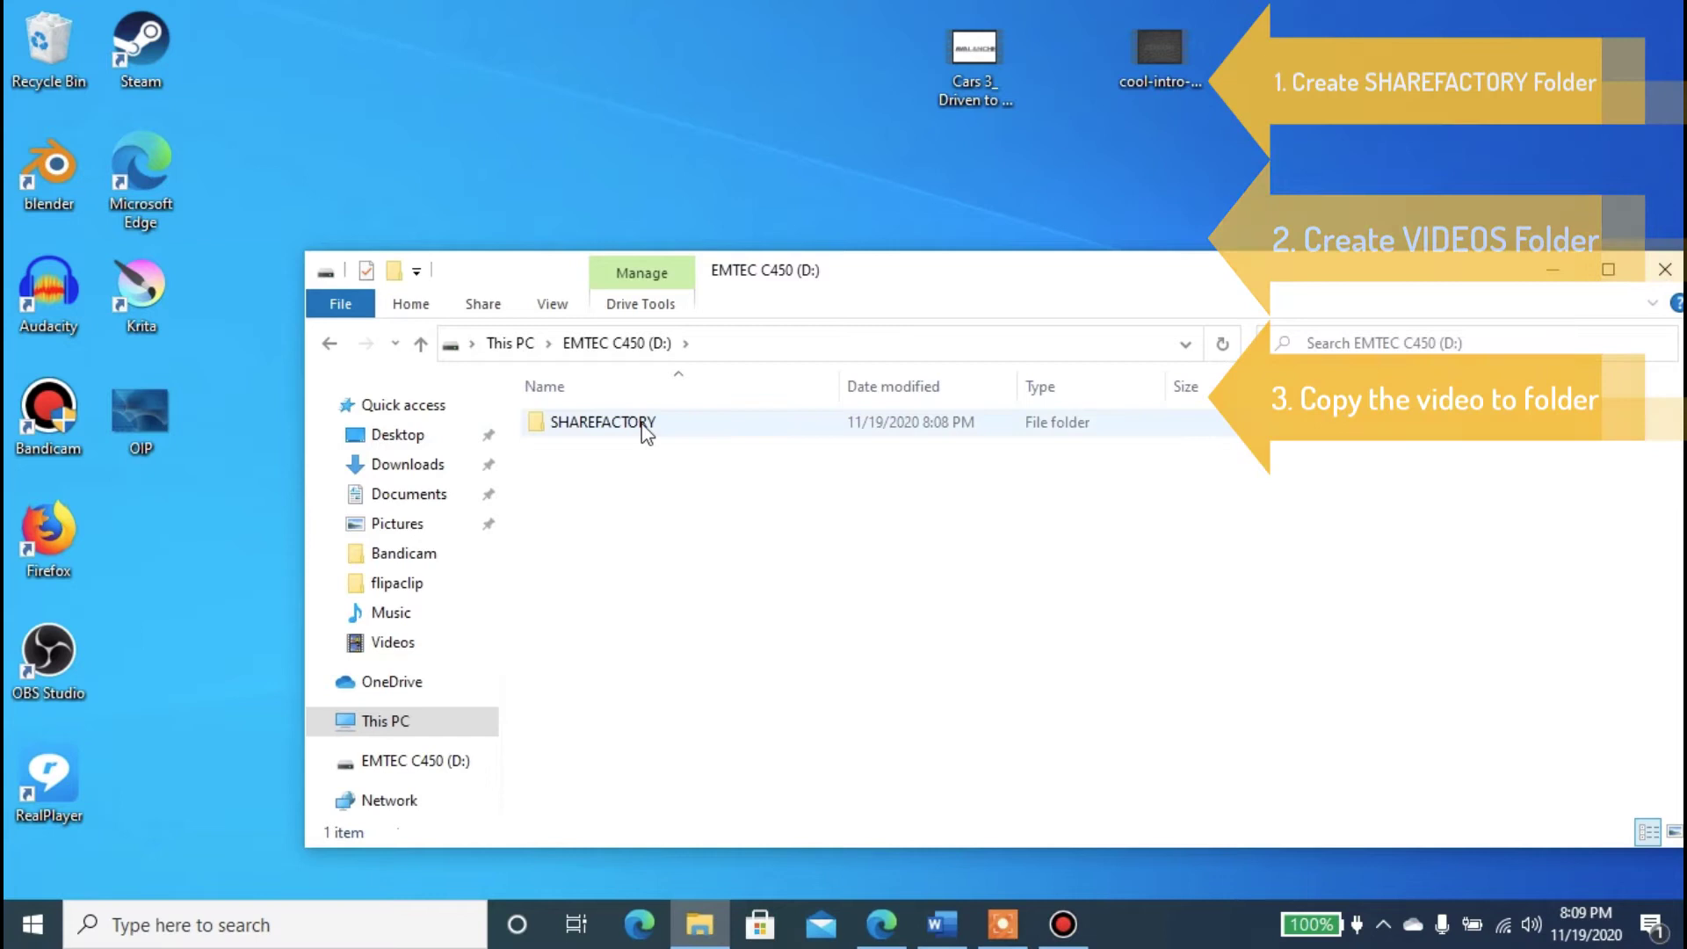
pyautogui.doubleClick(644, 429)
pyautogui.click(629, 437)
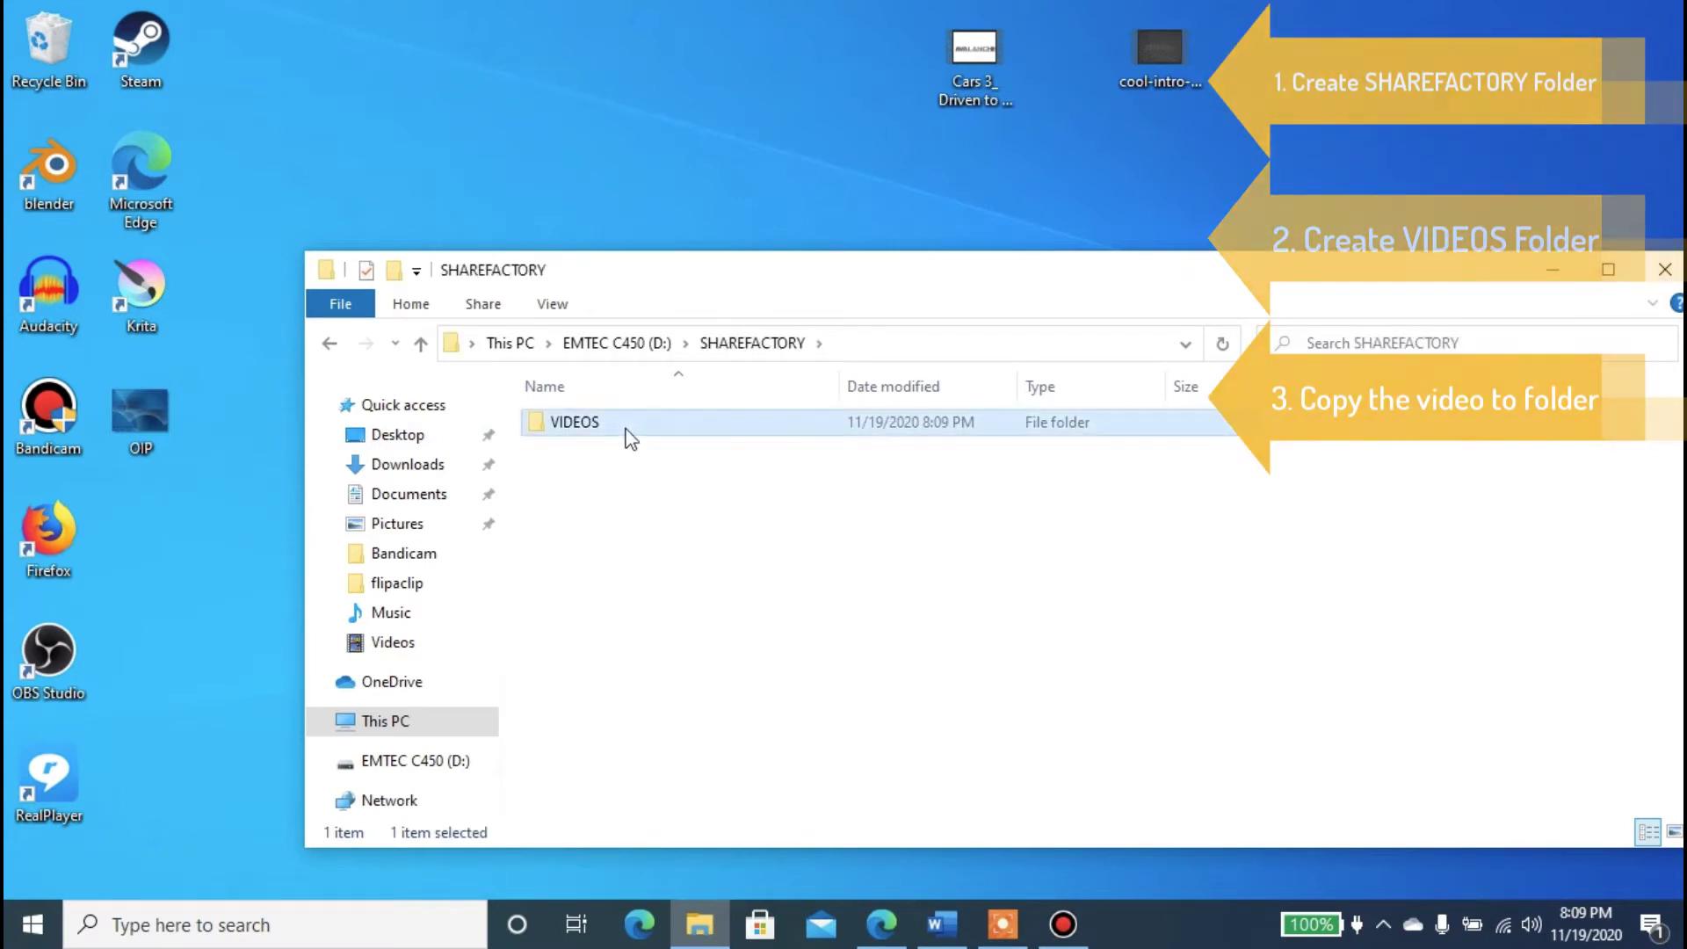
pyautogui.doubleClick(629, 437)
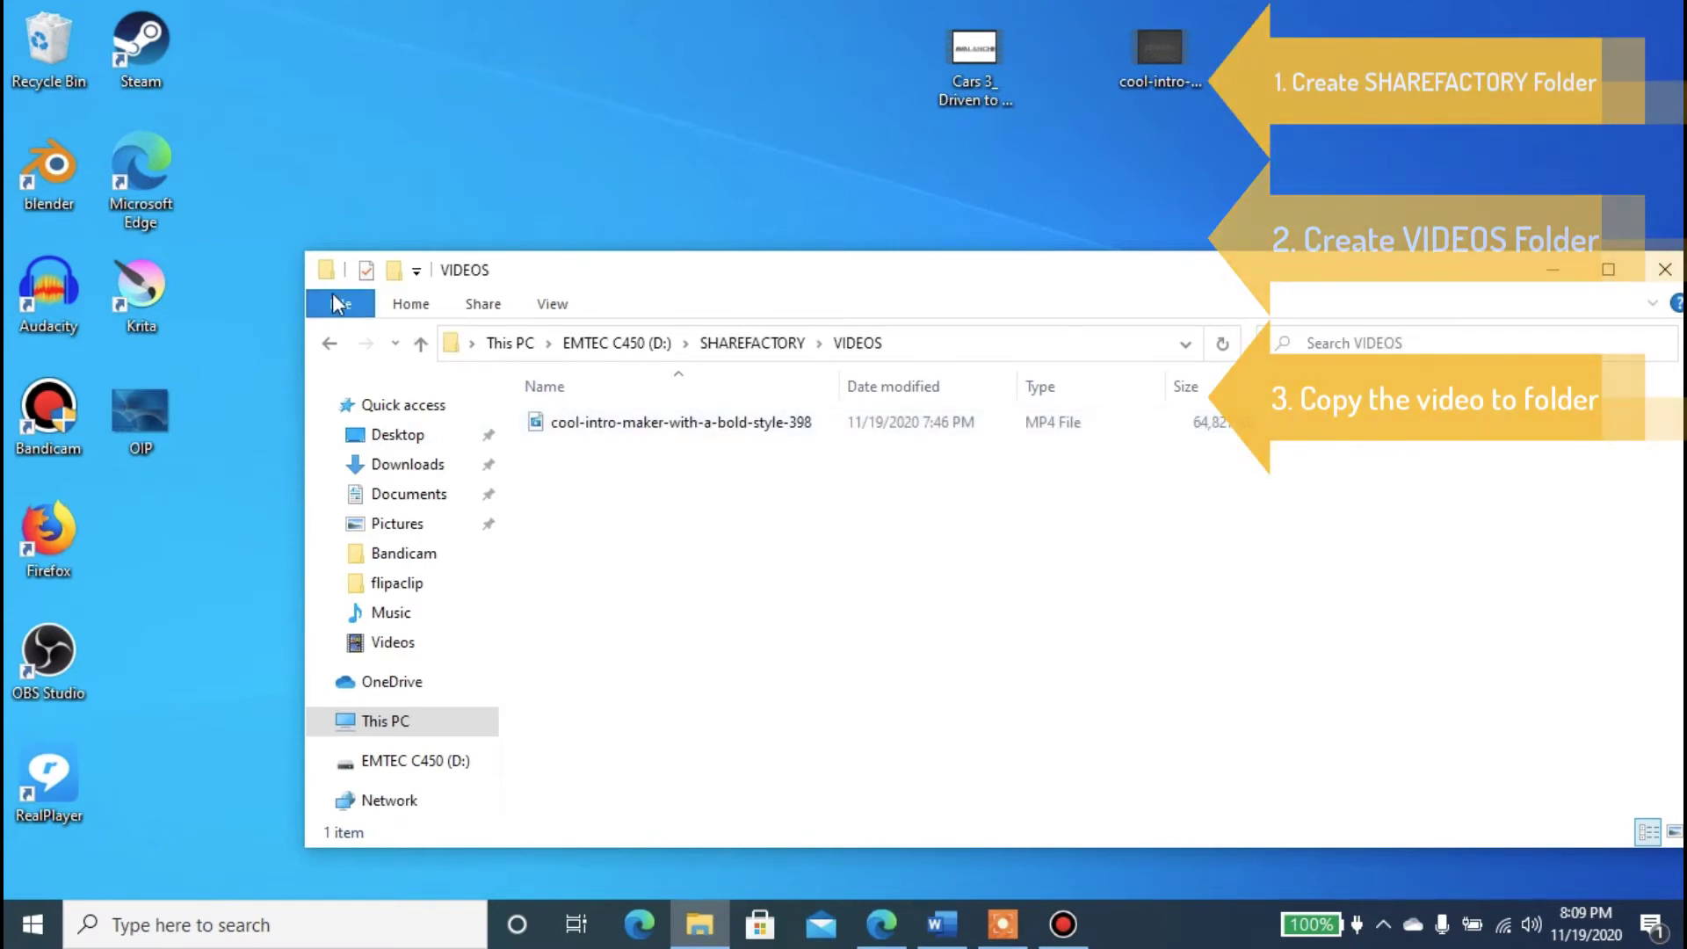
pyautogui.click(325, 341)
pyautogui.click(327, 344)
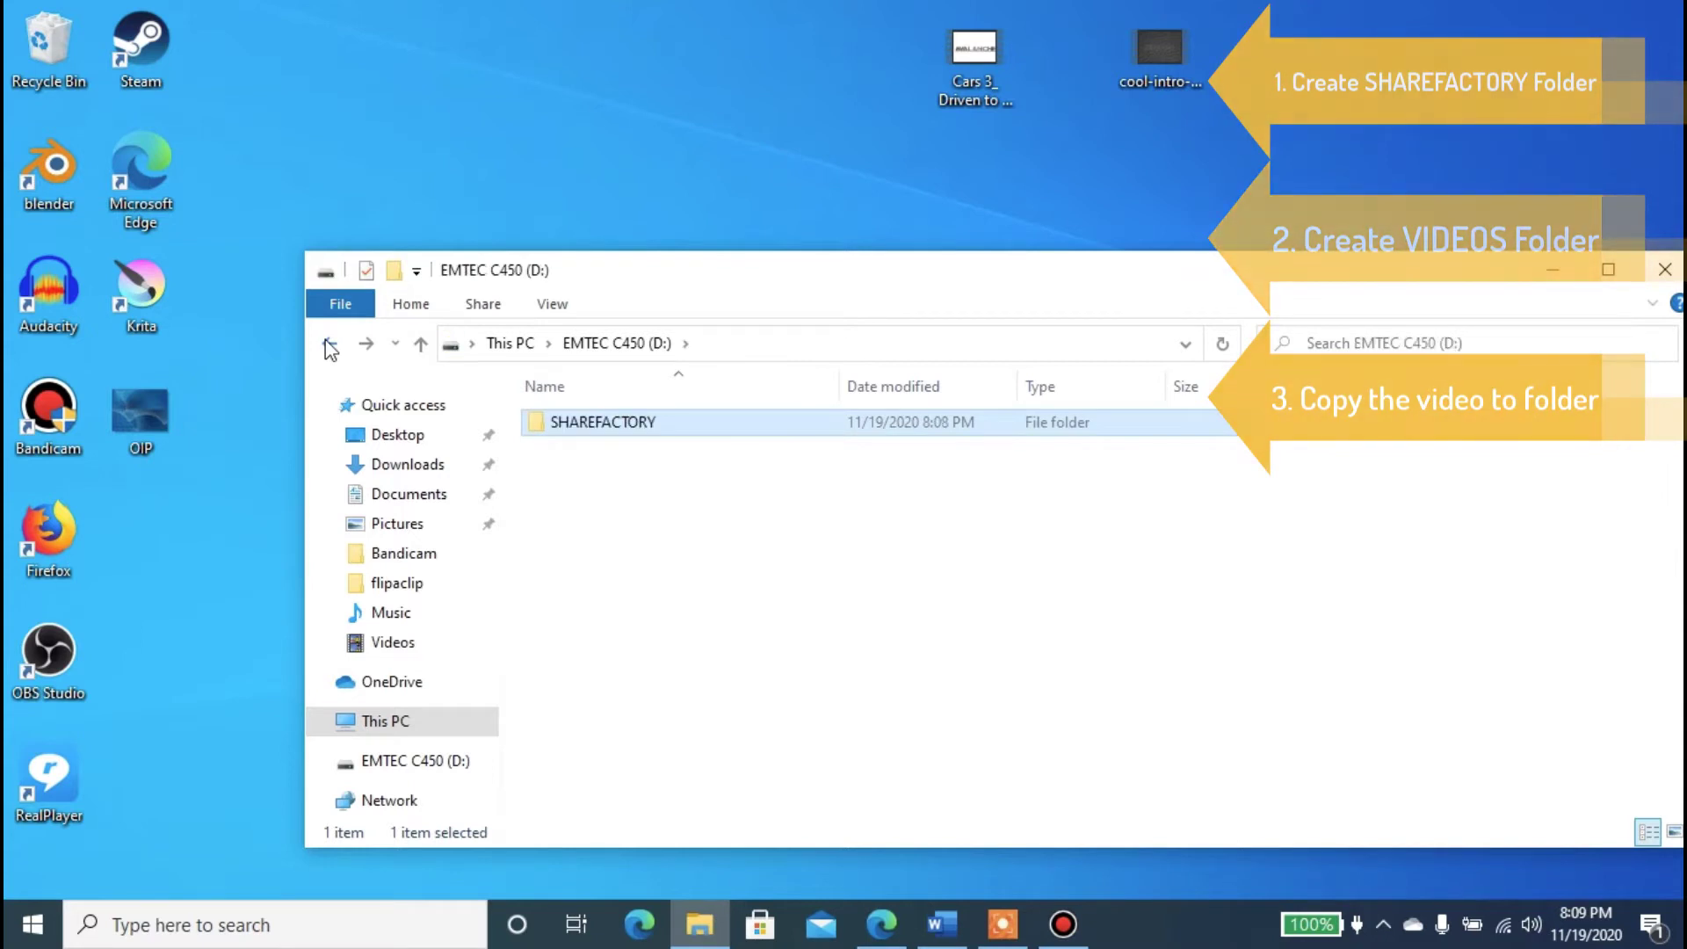
pyautogui.click(330, 343)
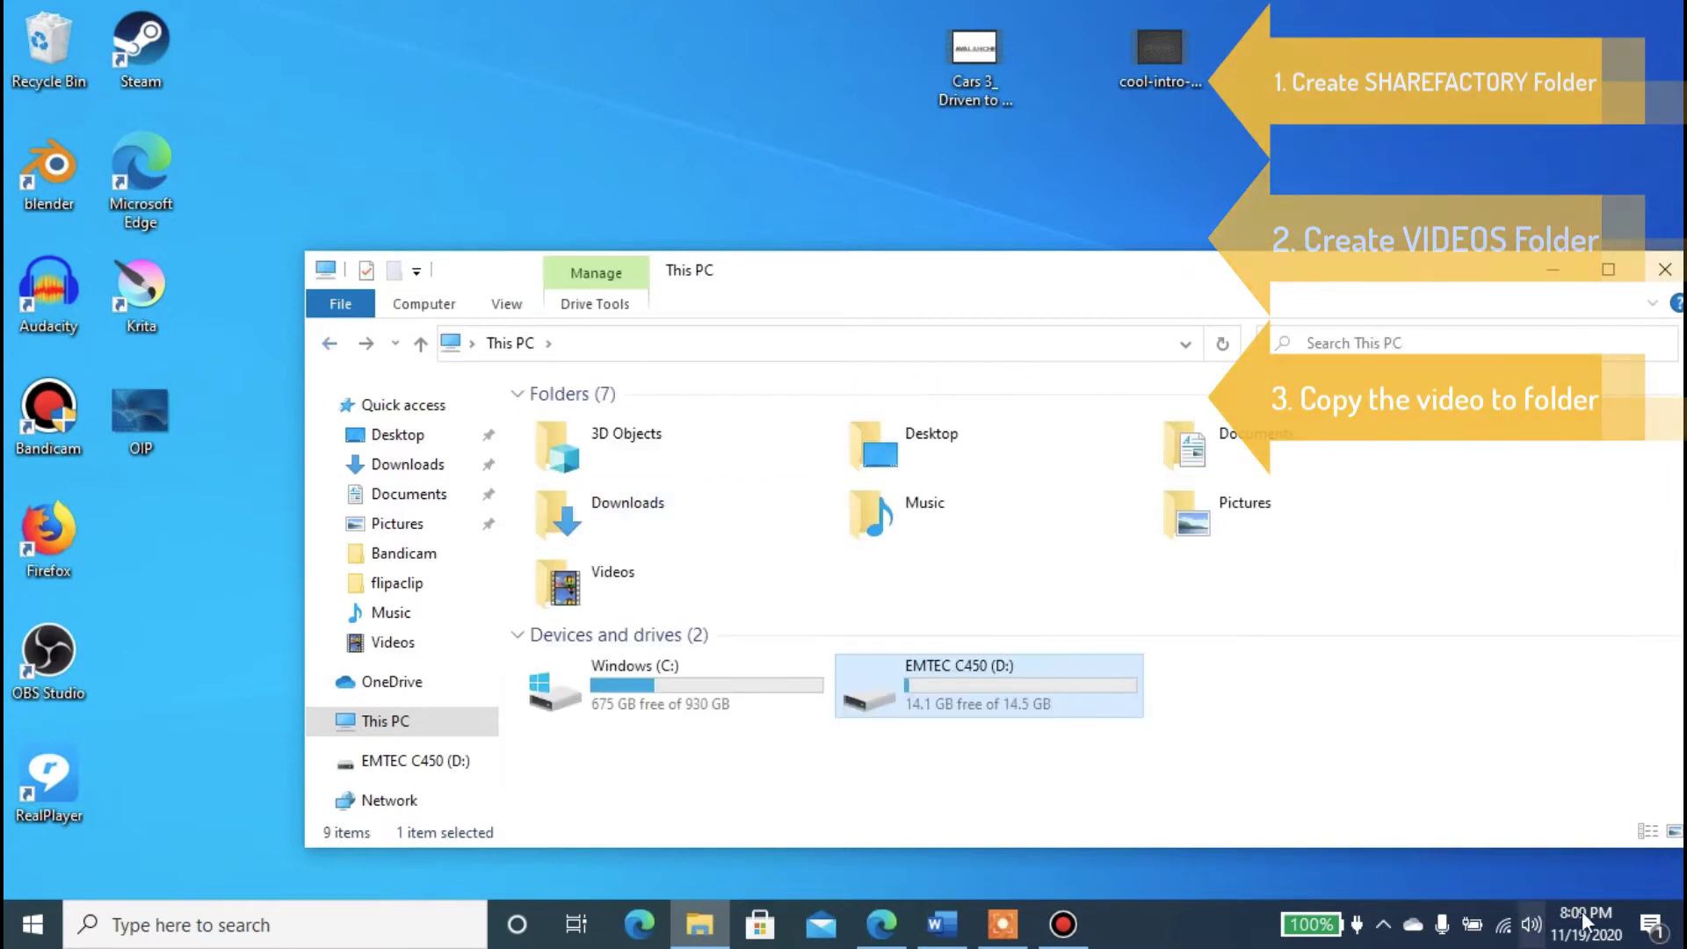
# Safely eject the EMTEC C450 USB flash disk from the notification area
pyautogui.click(1383, 923)
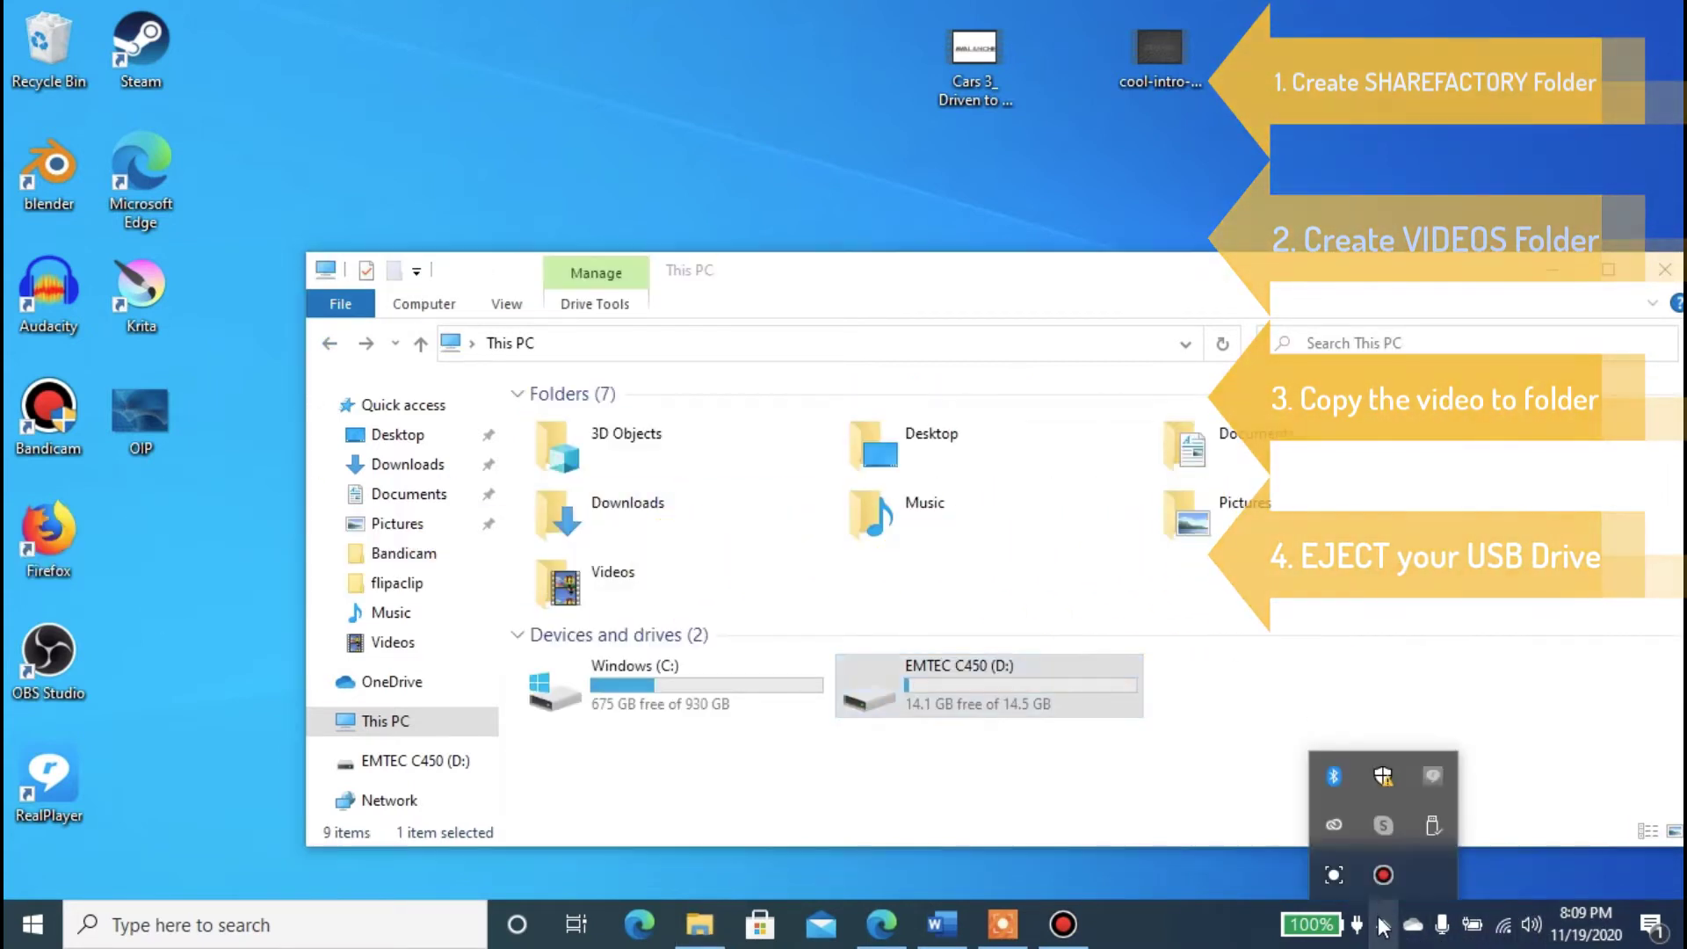
pyautogui.click(1430, 822)
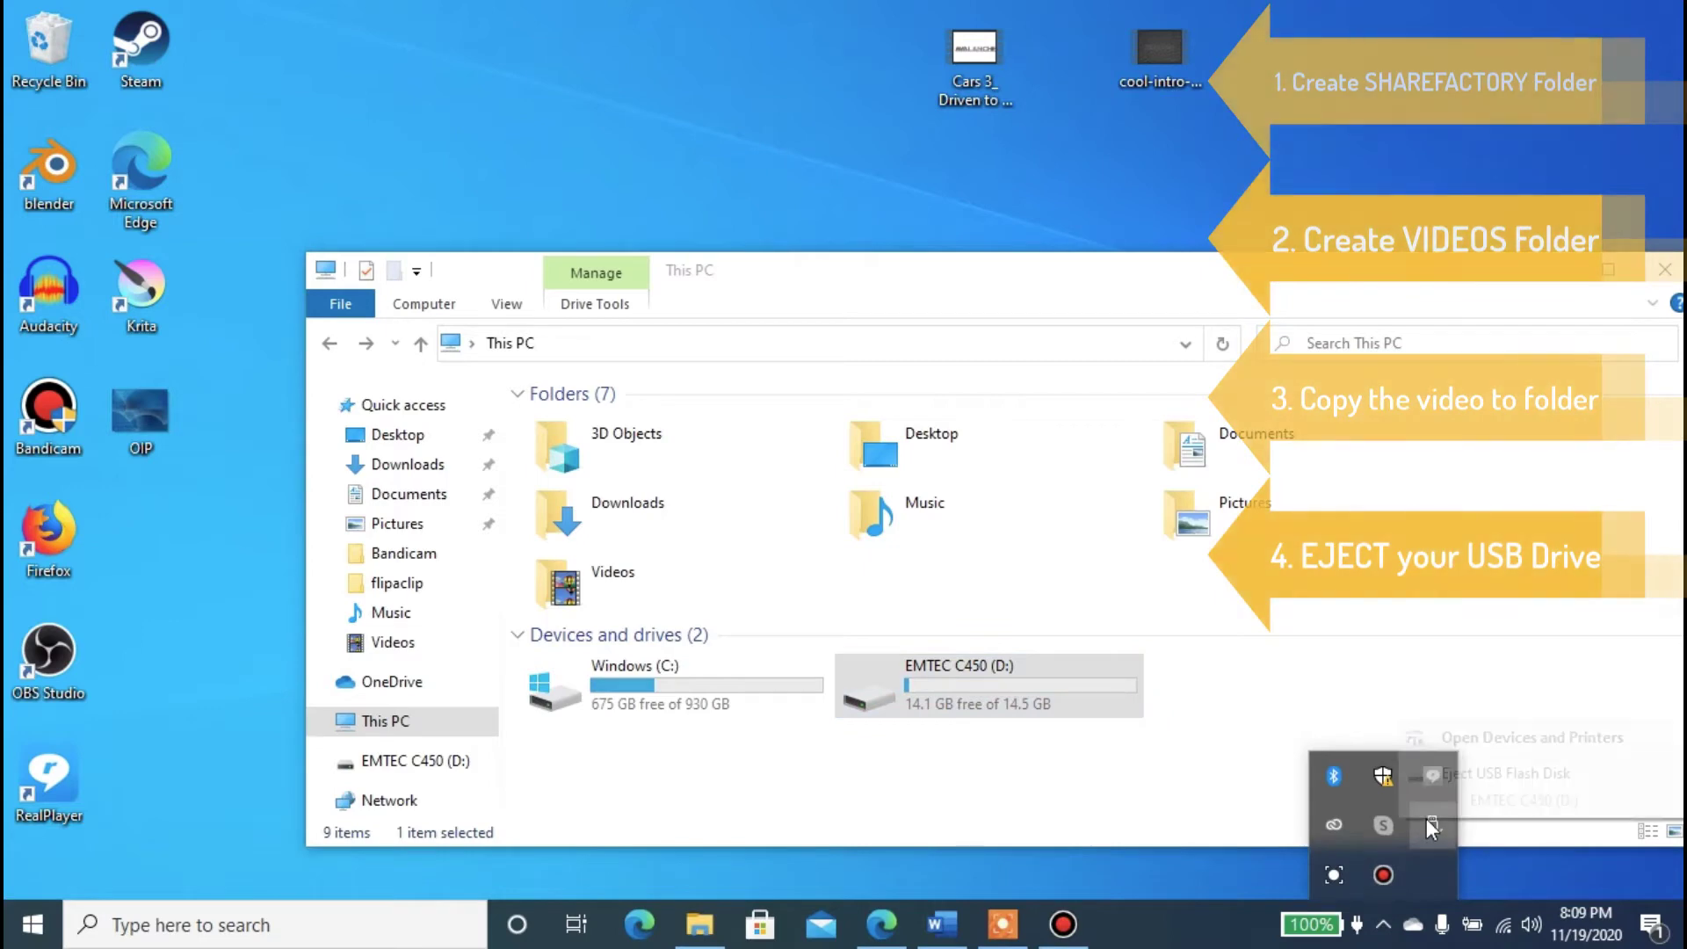
pyautogui.click(1452, 775)
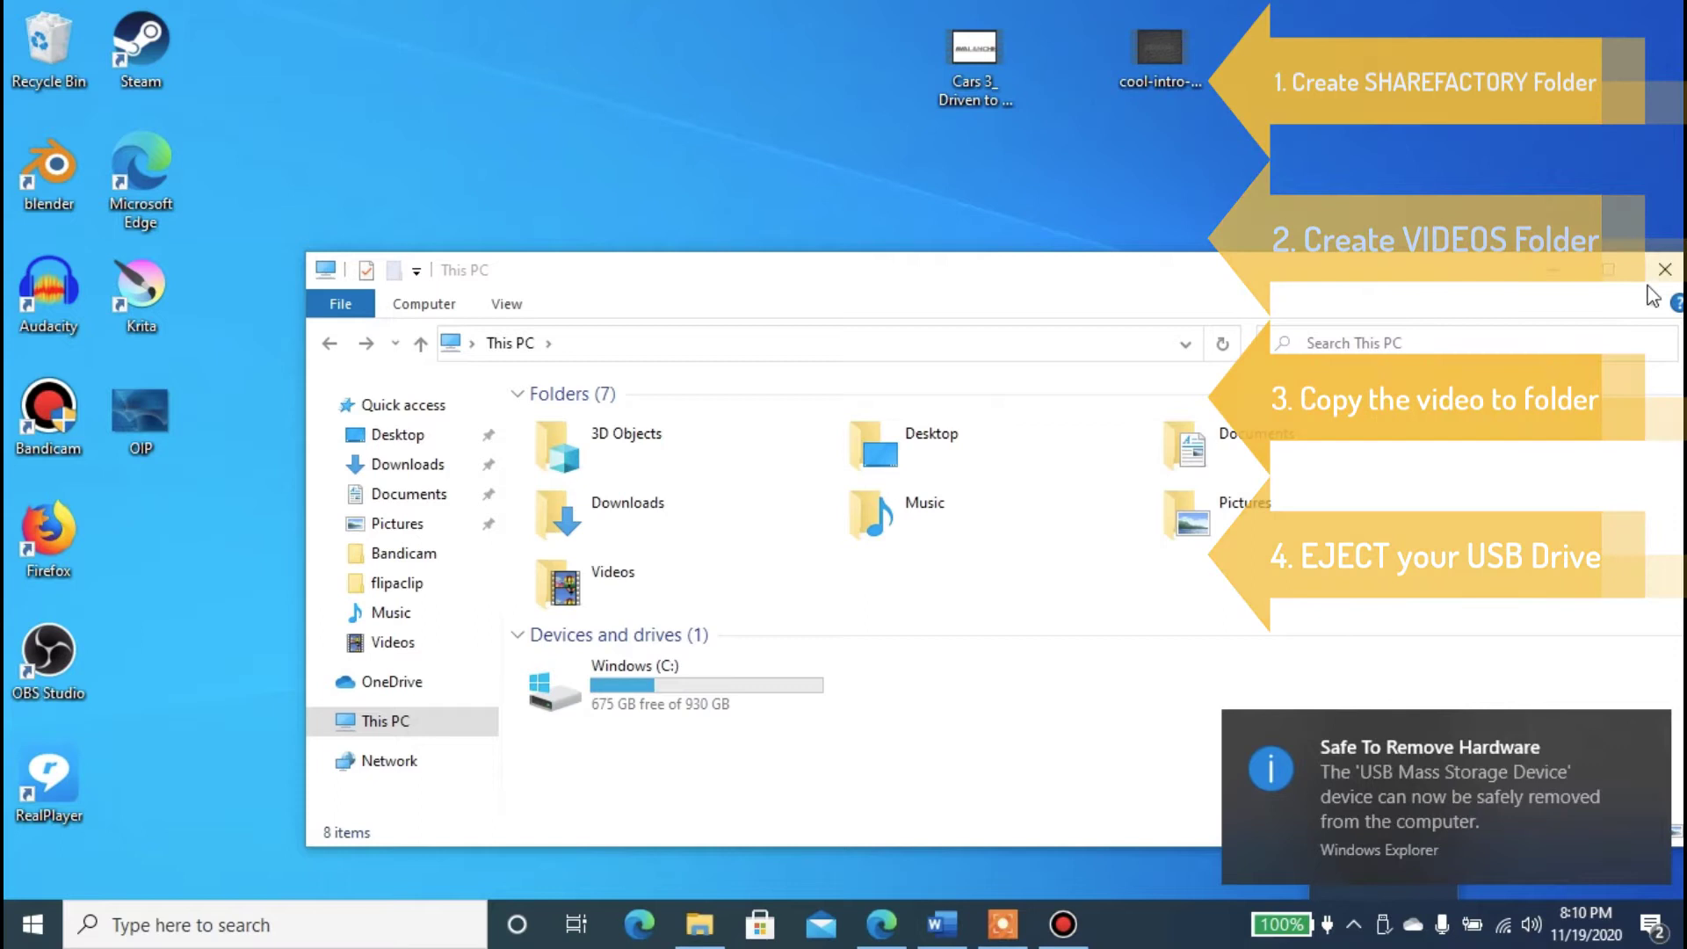
pyautogui.moveTo(1393, 283); pyautogui.dragTo(1227, 273)
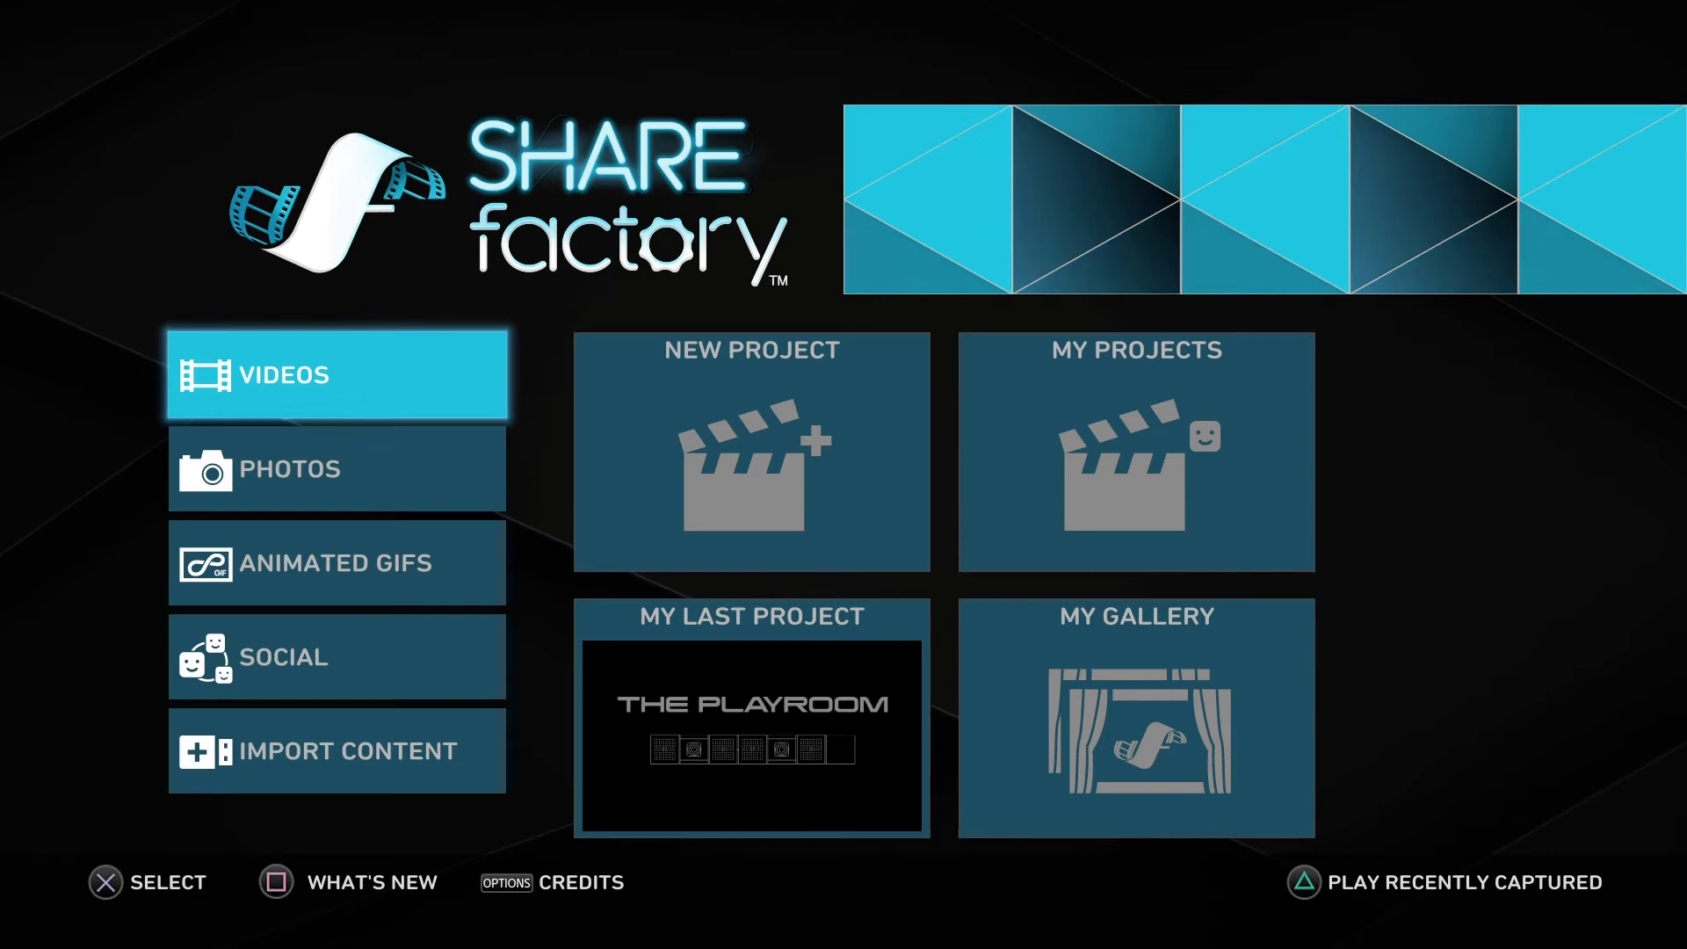
# Go to the Import Content section and open the Import Videos tile
pyautogui.press('Right')
pyautogui.press('Left')
pyautogui.press('Down')
pyautogui.press('Down')
pyautogui.press('Down')
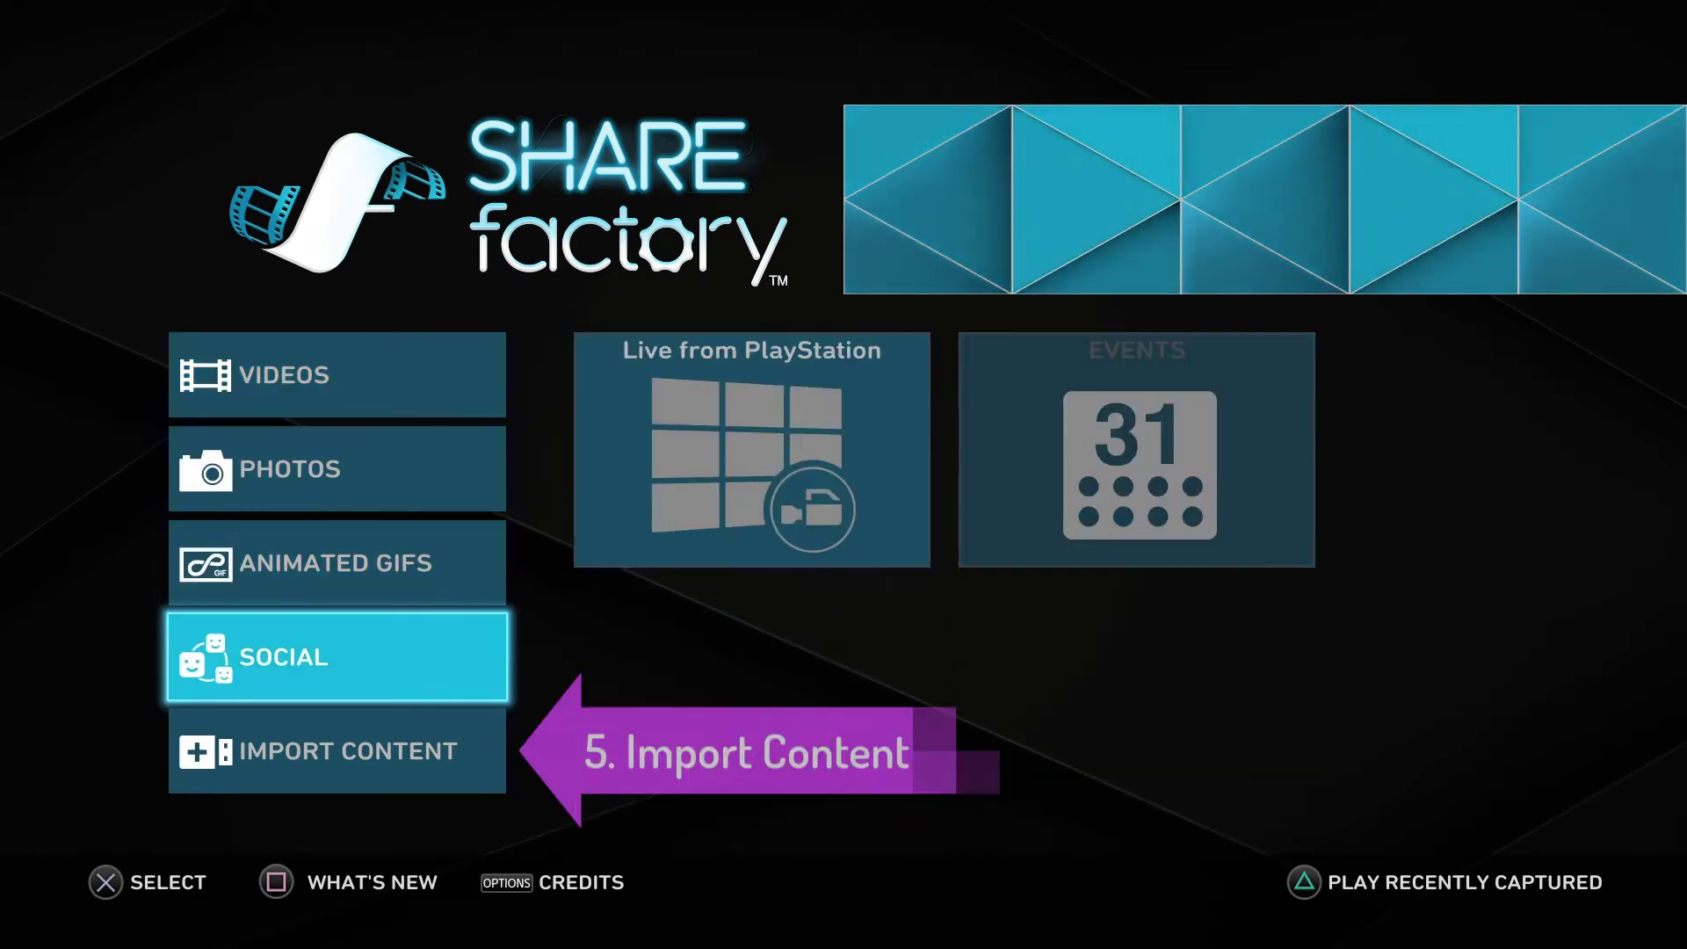
pyautogui.press('Down')
pyautogui.press('Right')
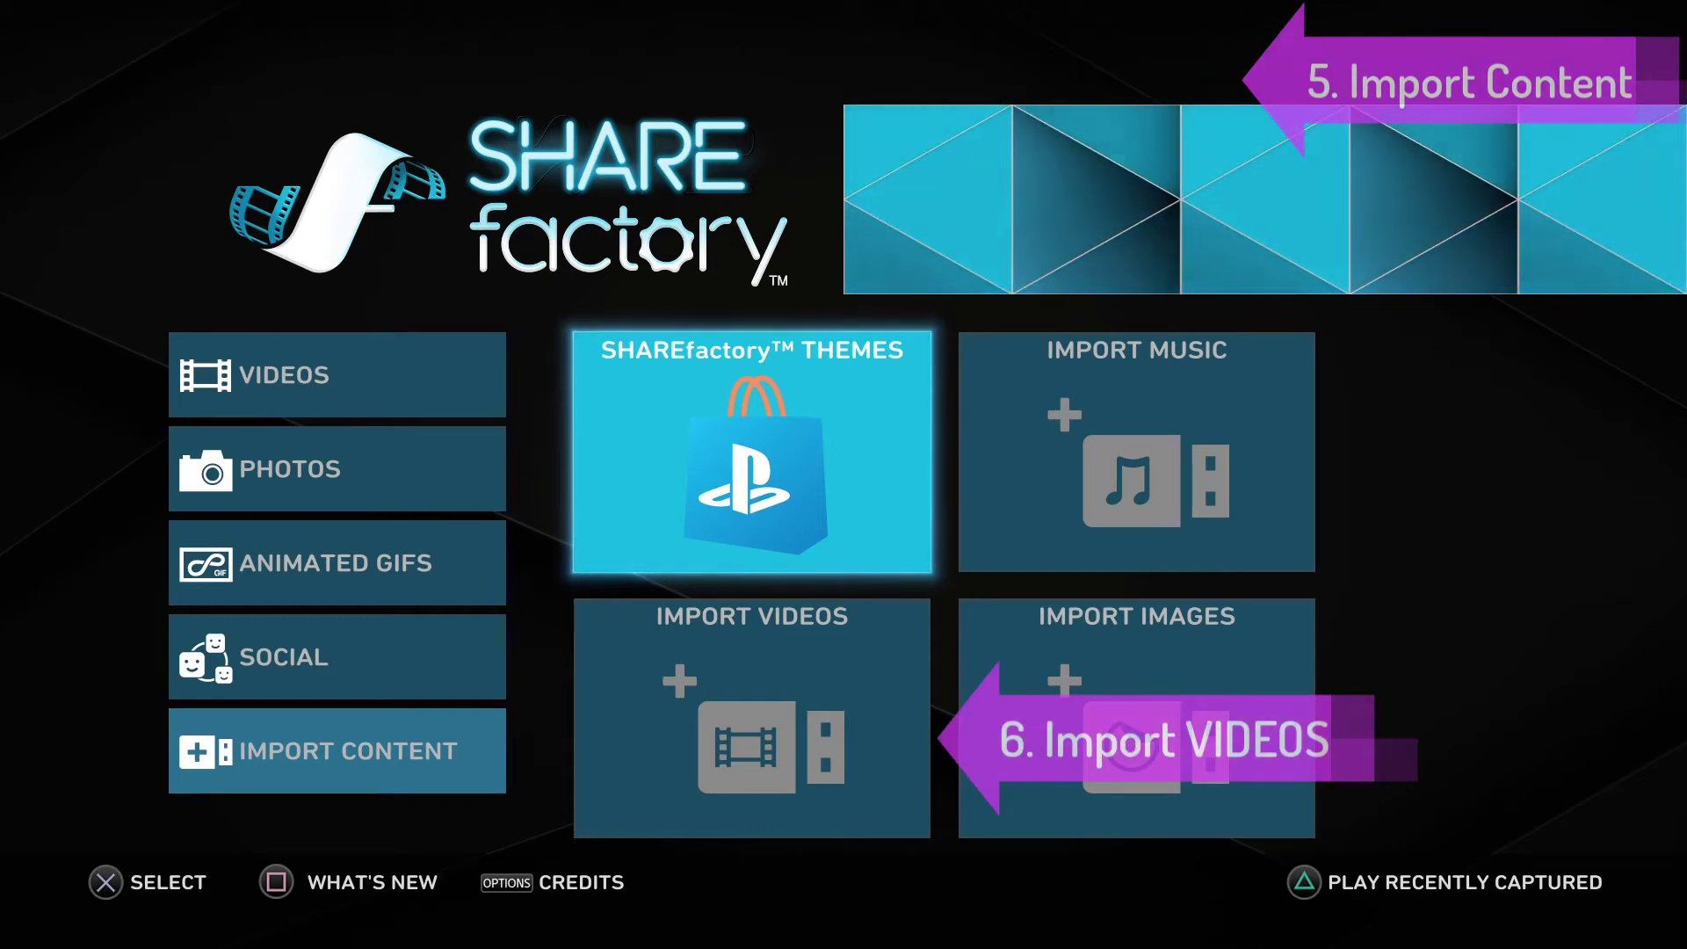
pyautogui.press('Down')
pyautogui.press('Return')
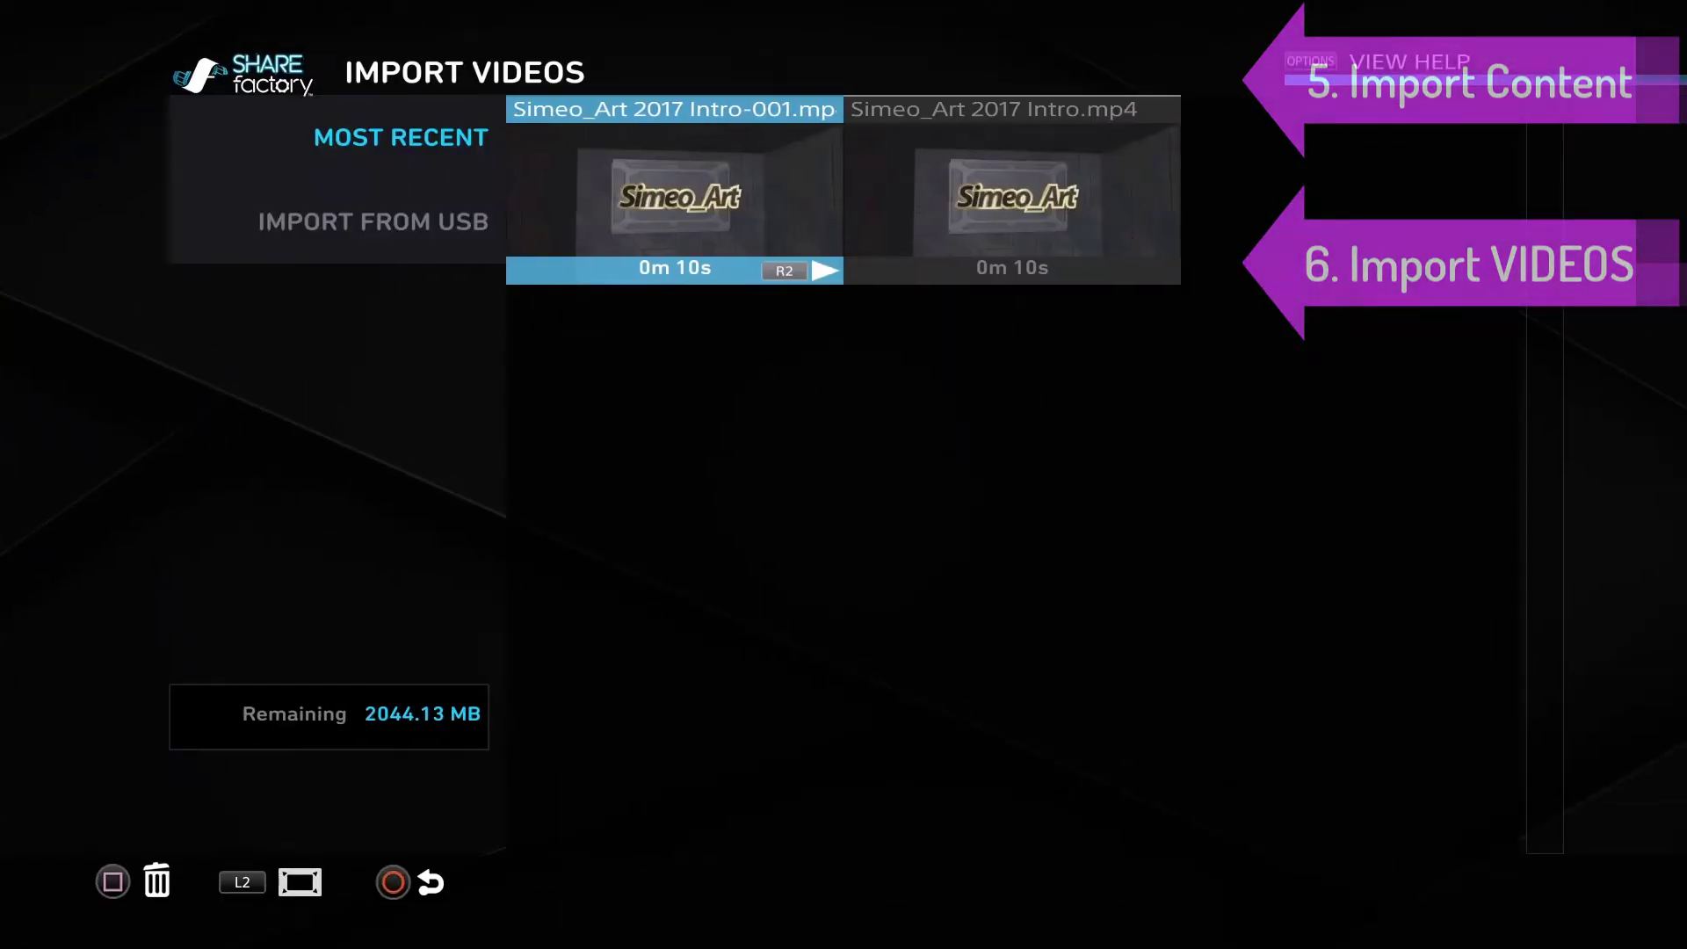
# Choose Import From USB and import the cool-intro-maker-with-a-bold-style-398 clip
pyautogui.press('Left')
pyautogui.press('Down')
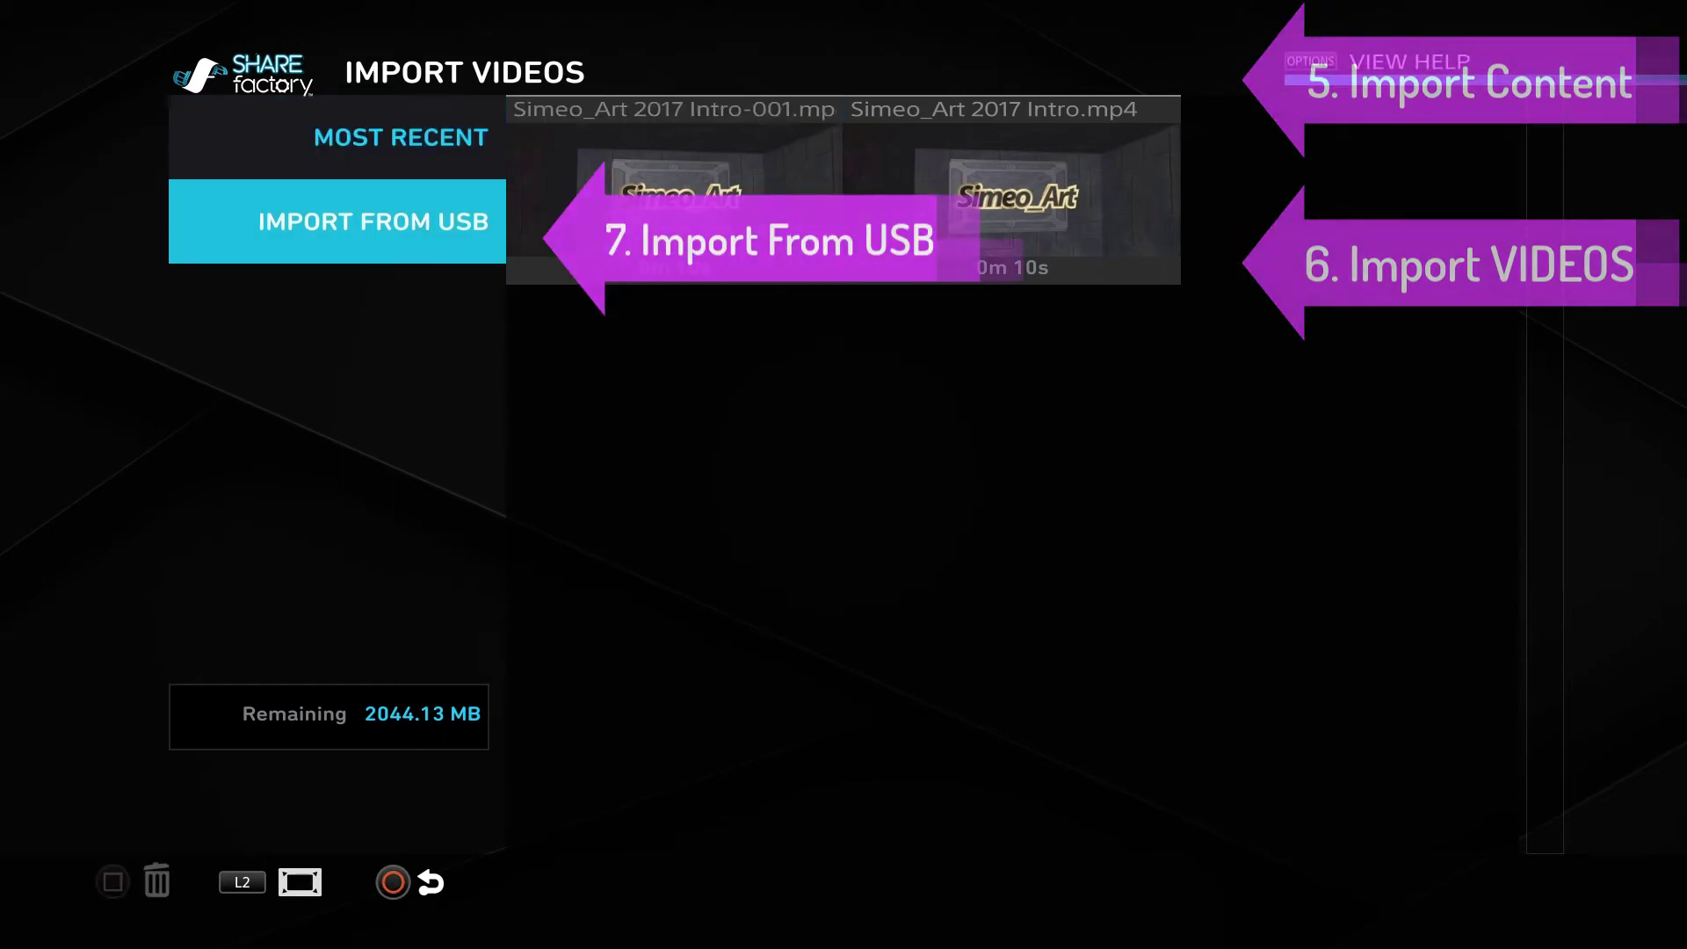
pyautogui.press('Return')
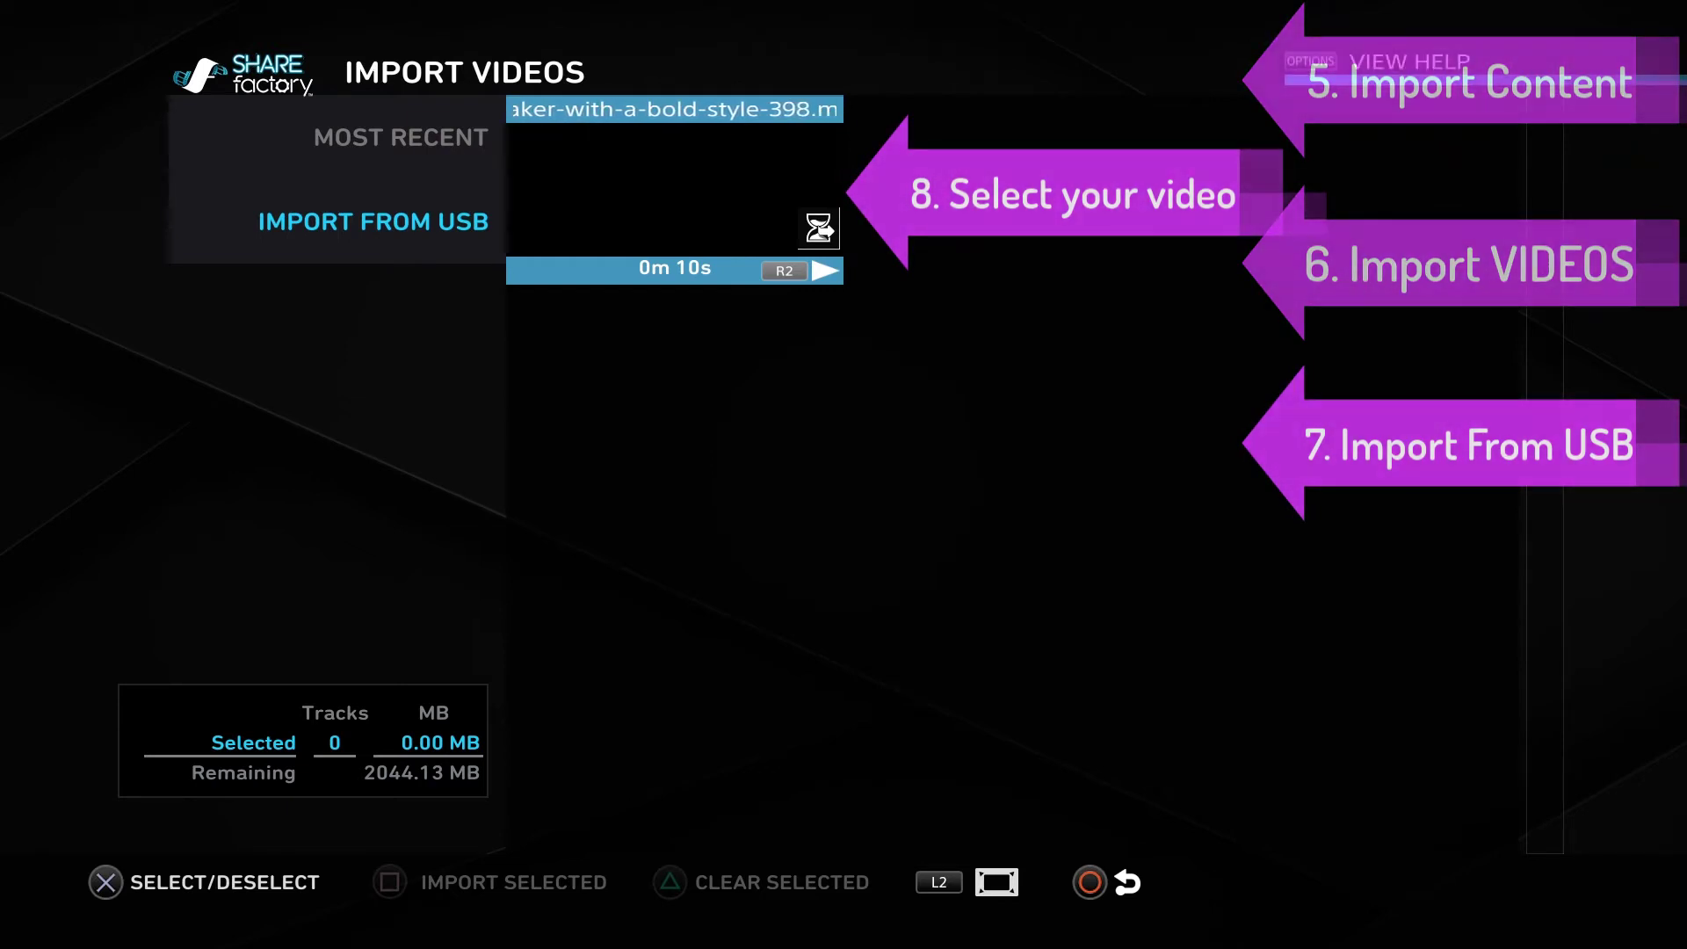
pyautogui.press('Return')
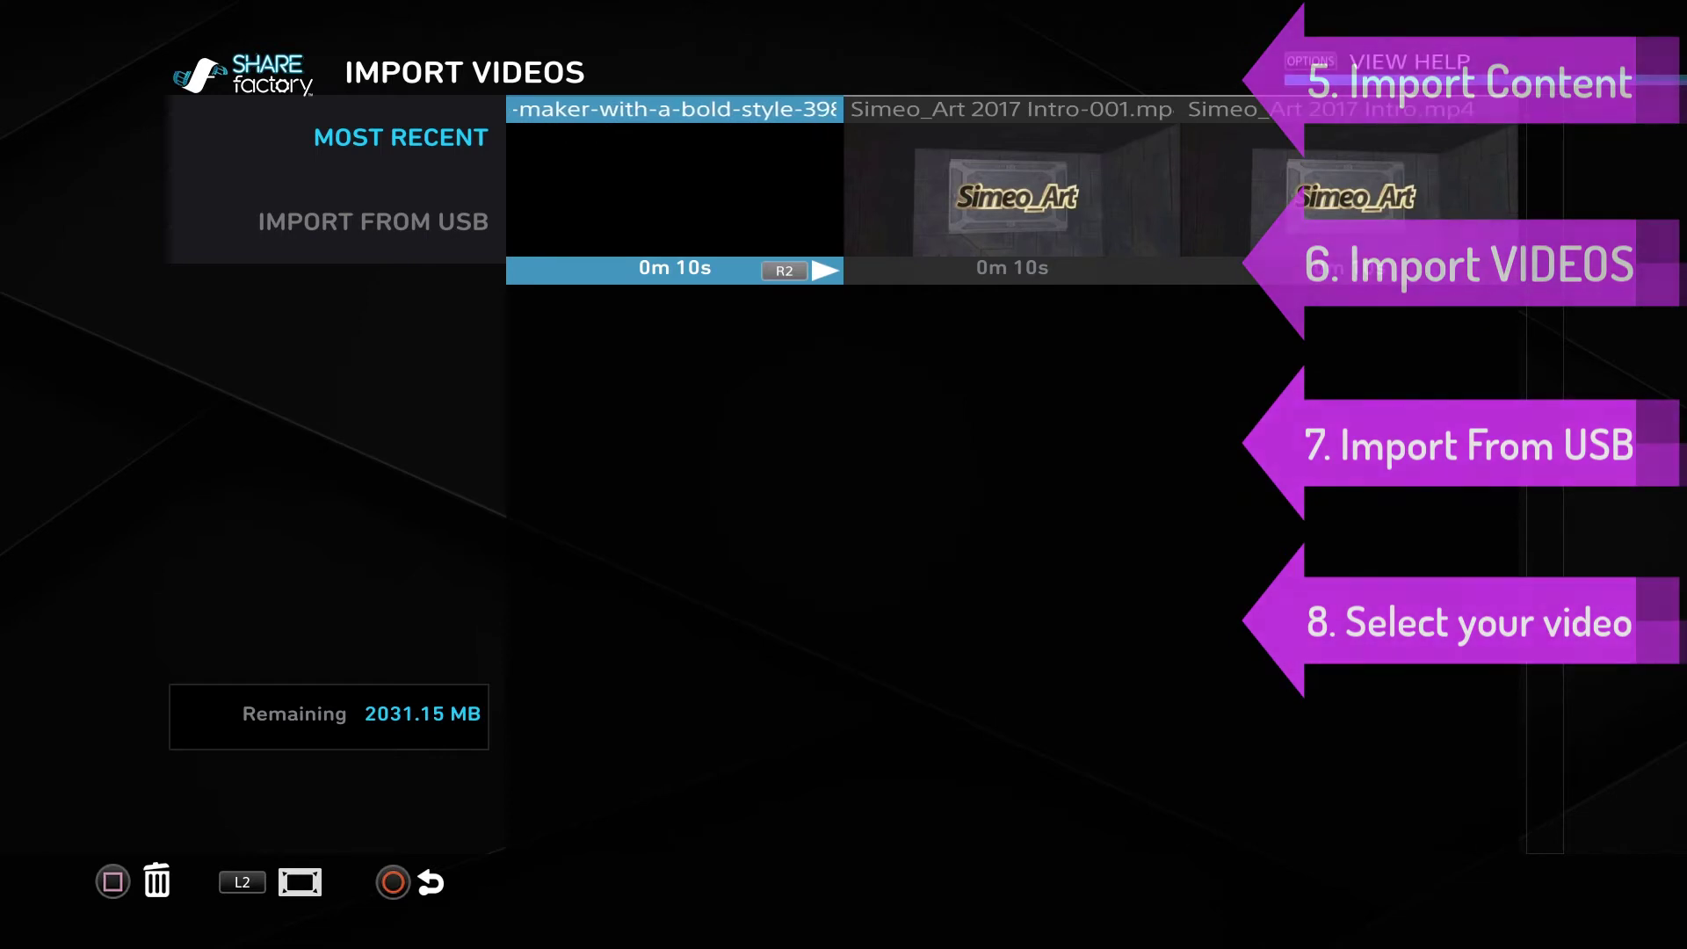
# Leave the import screen and choose New Project under the Videos section
pyautogui.press('Right')
pyautogui.press('Left')
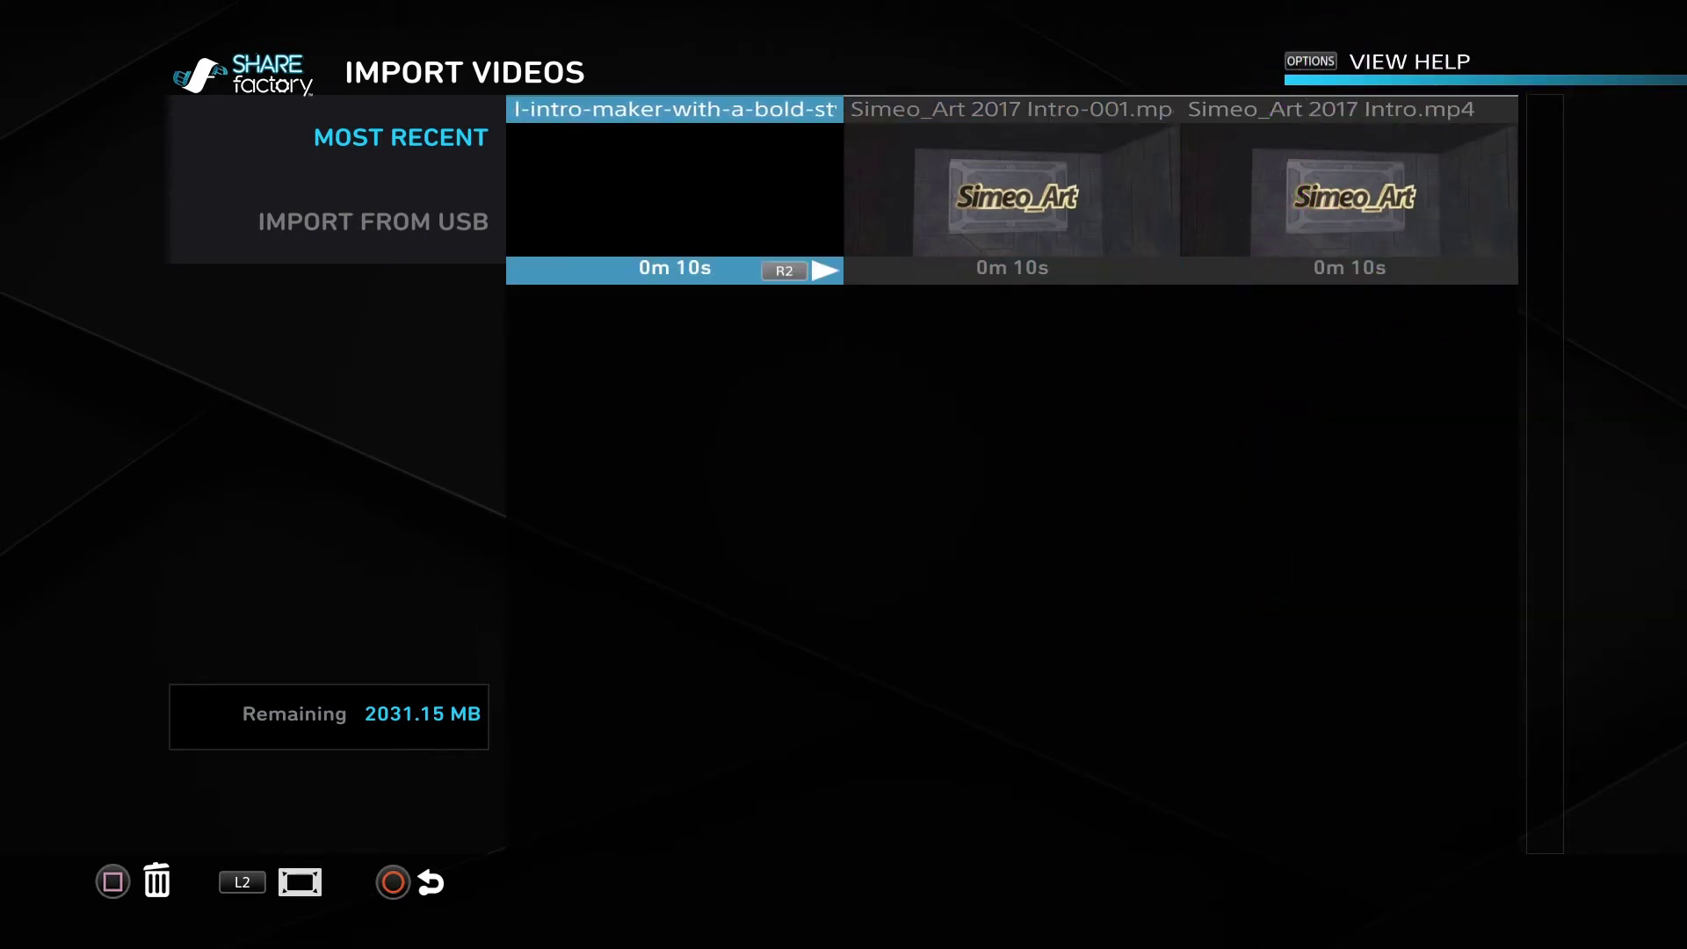
pyautogui.press('Escape')
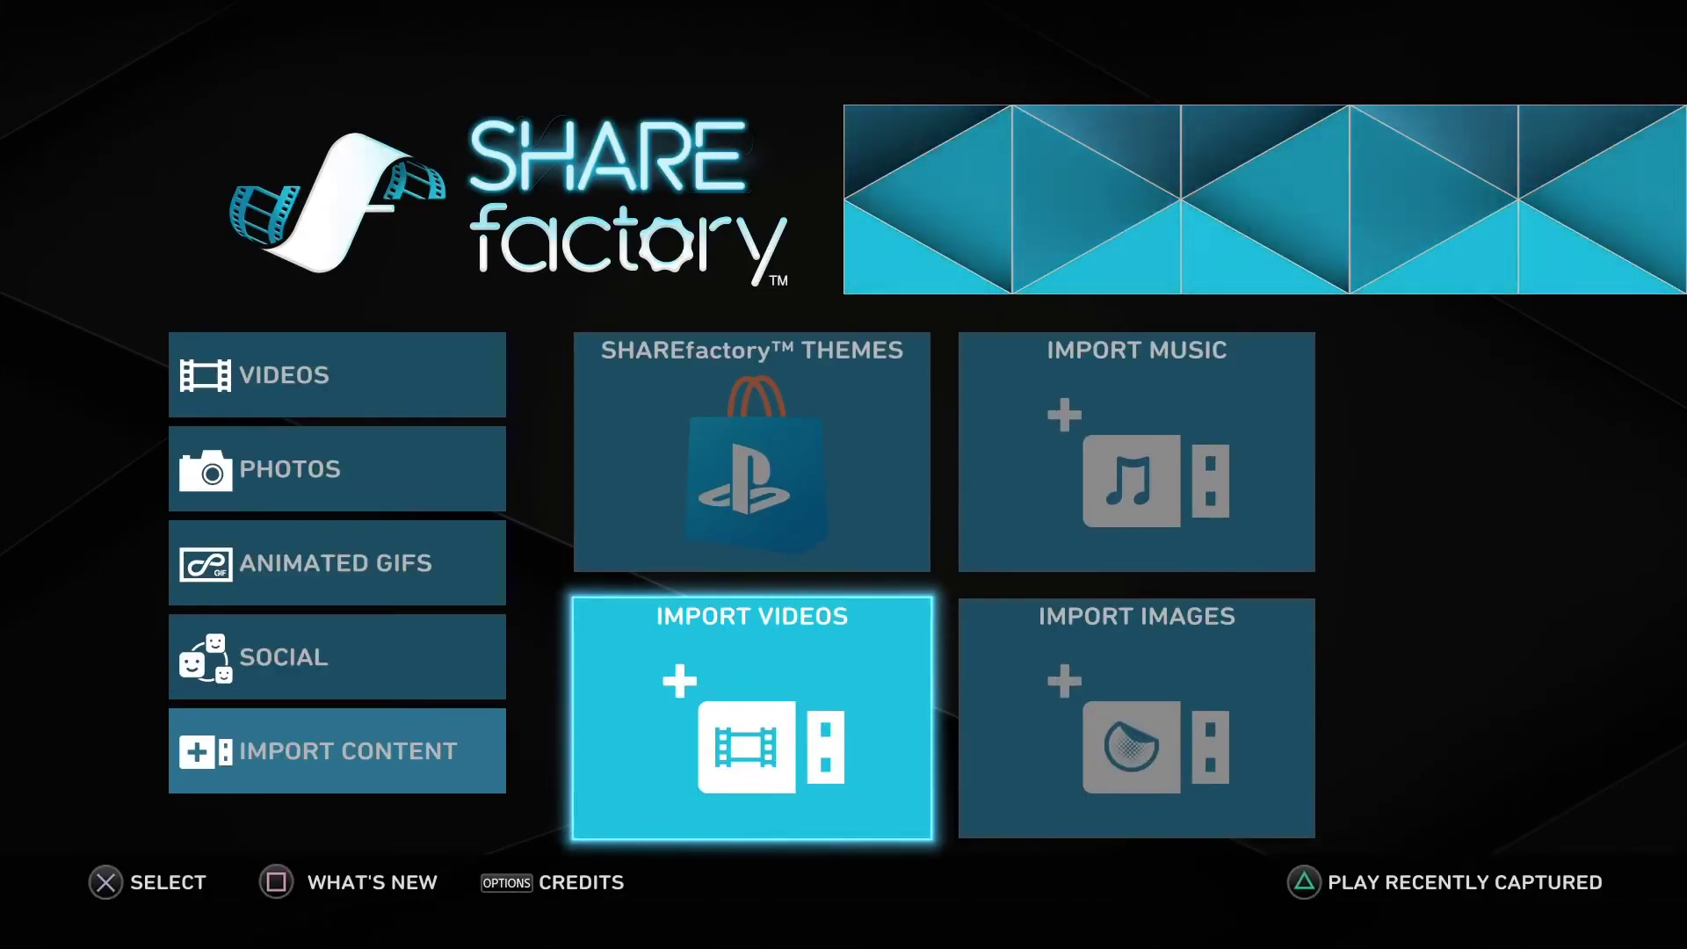
pyautogui.press('Up')
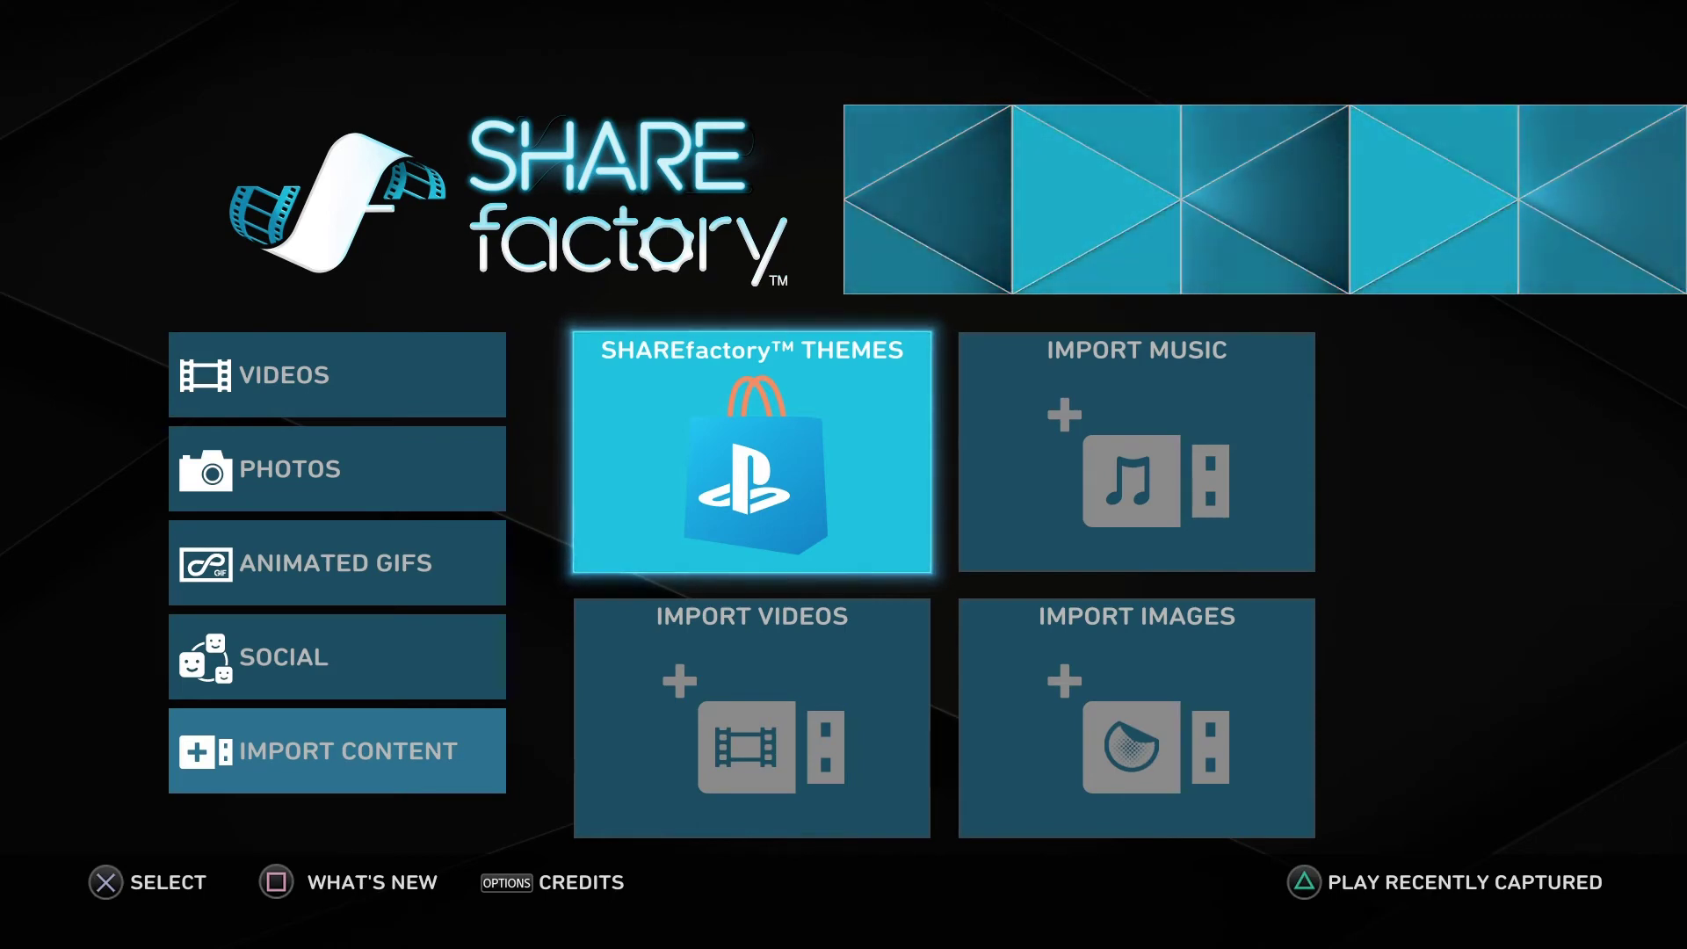
pyautogui.press('Left')
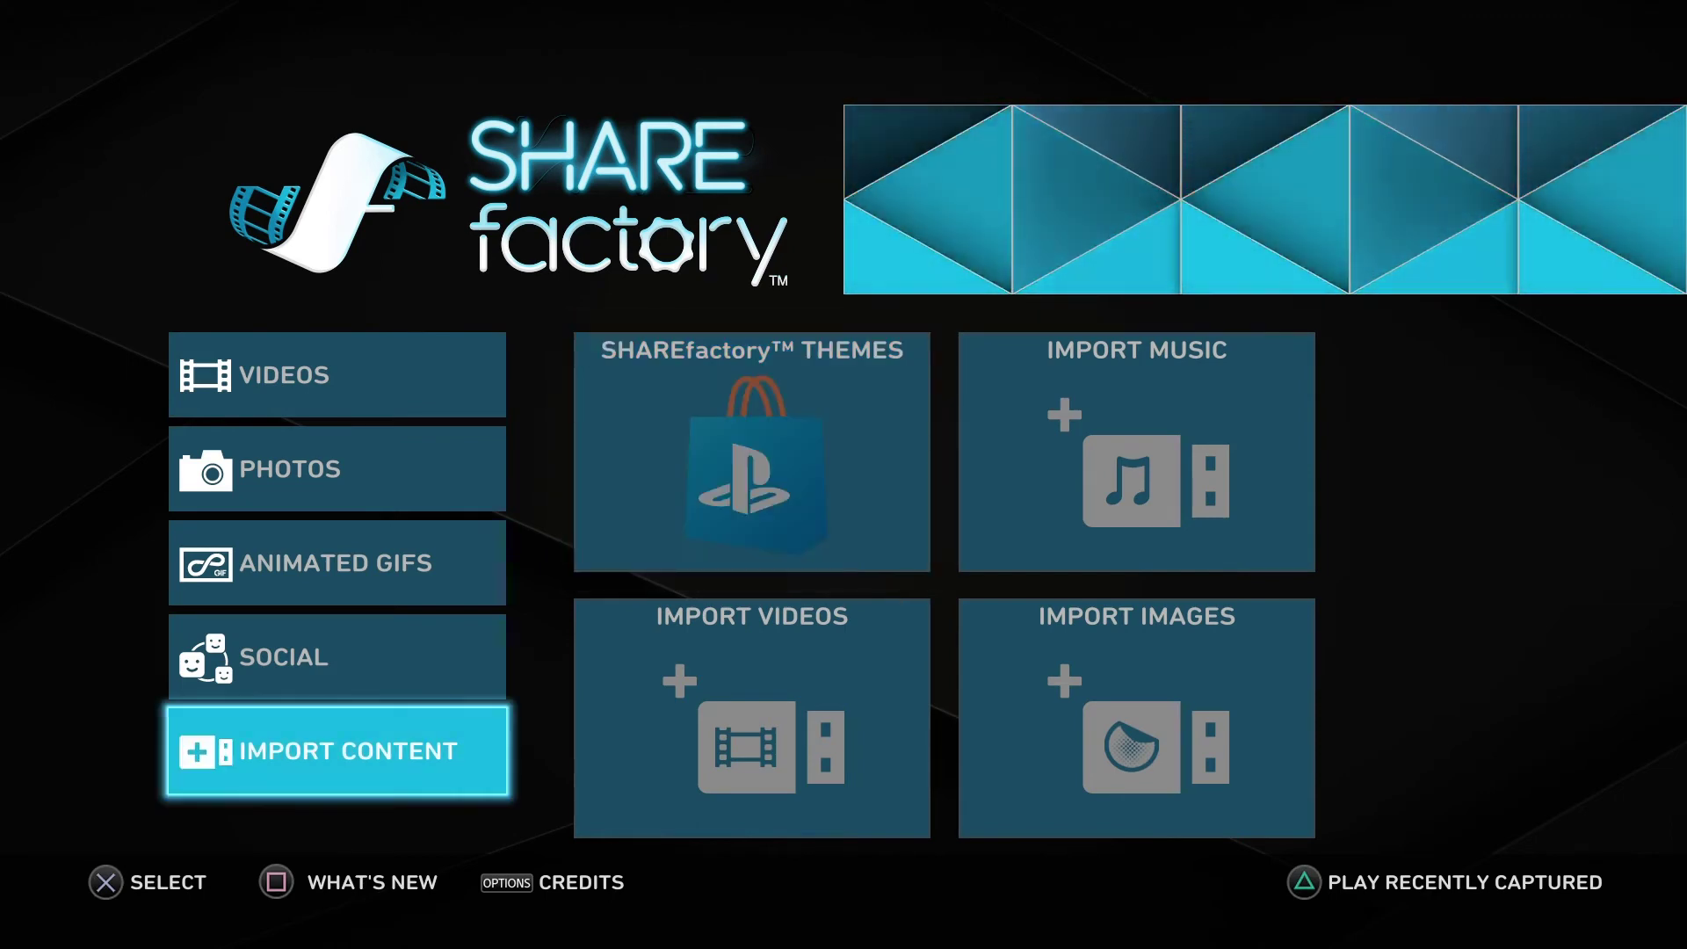
pyautogui.press('Up')
pyautogui.press('Up')
pyautogui.press('Up')
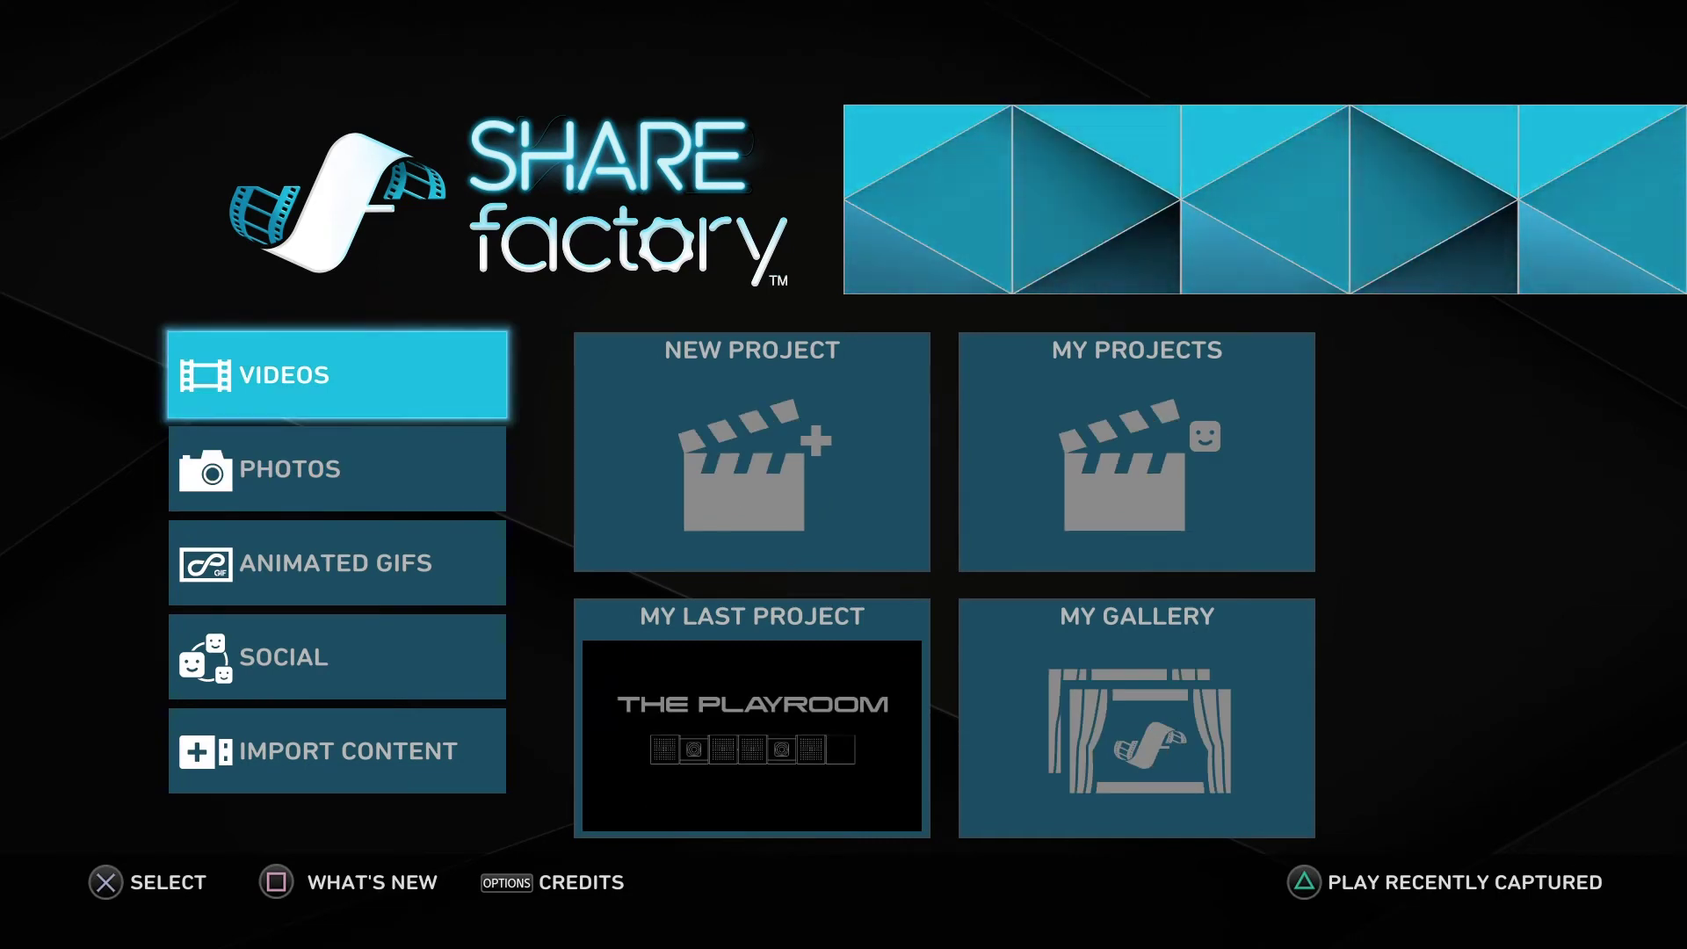
pyautogui.press('Right')
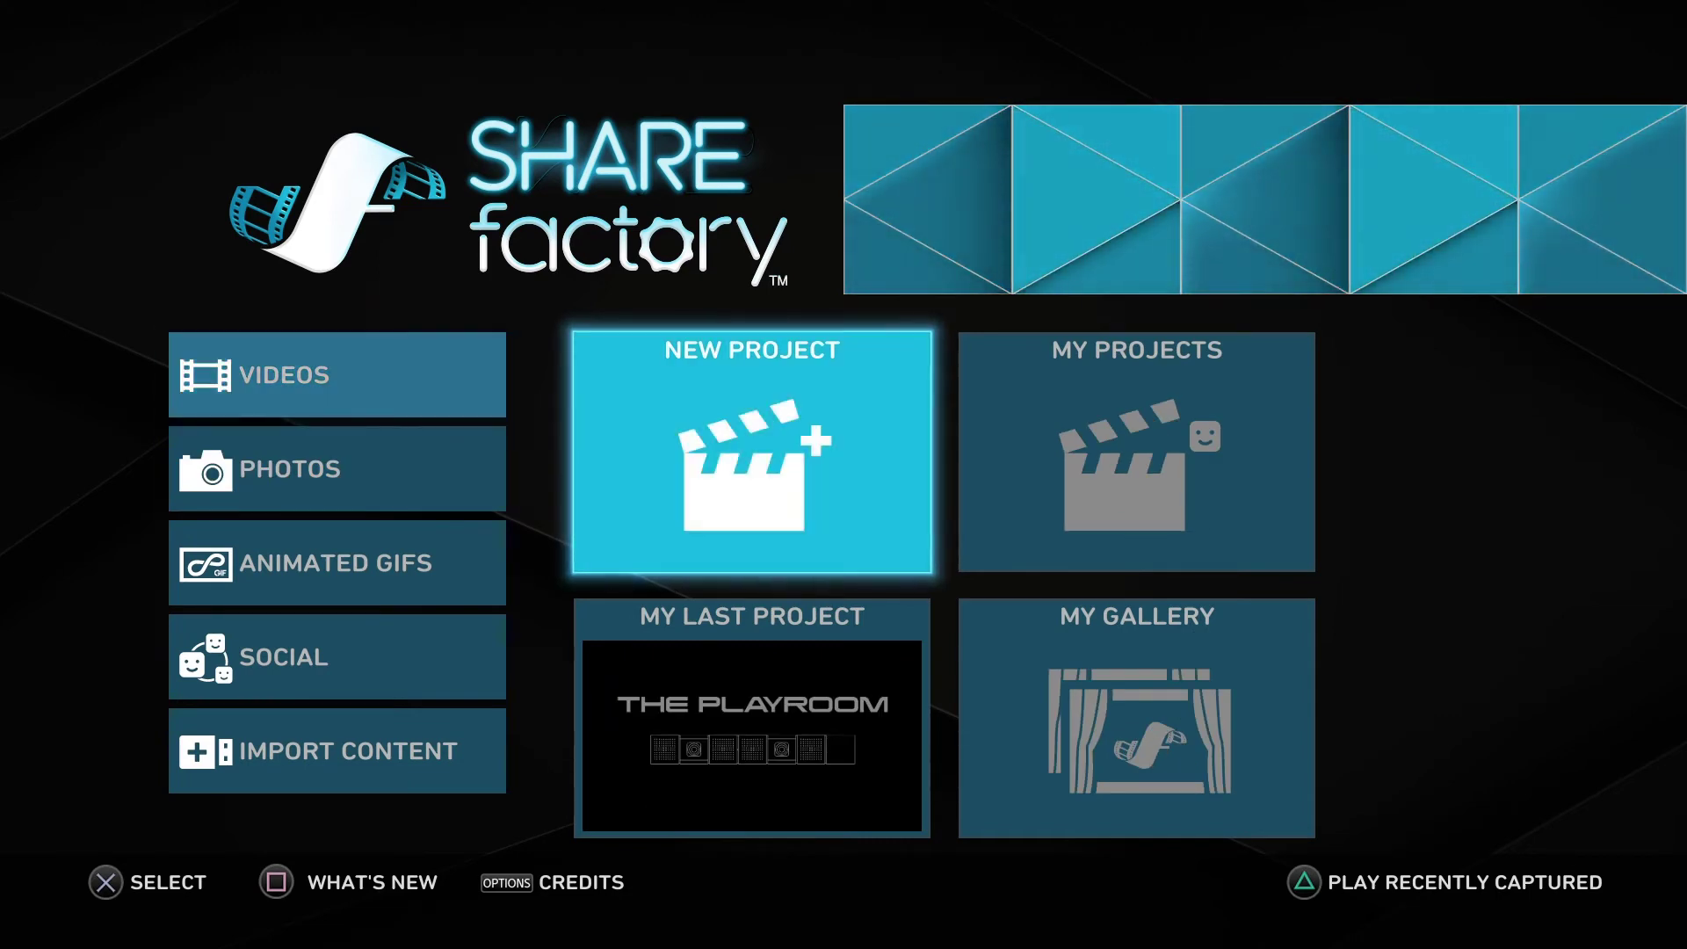
pyautogui.press('Return')
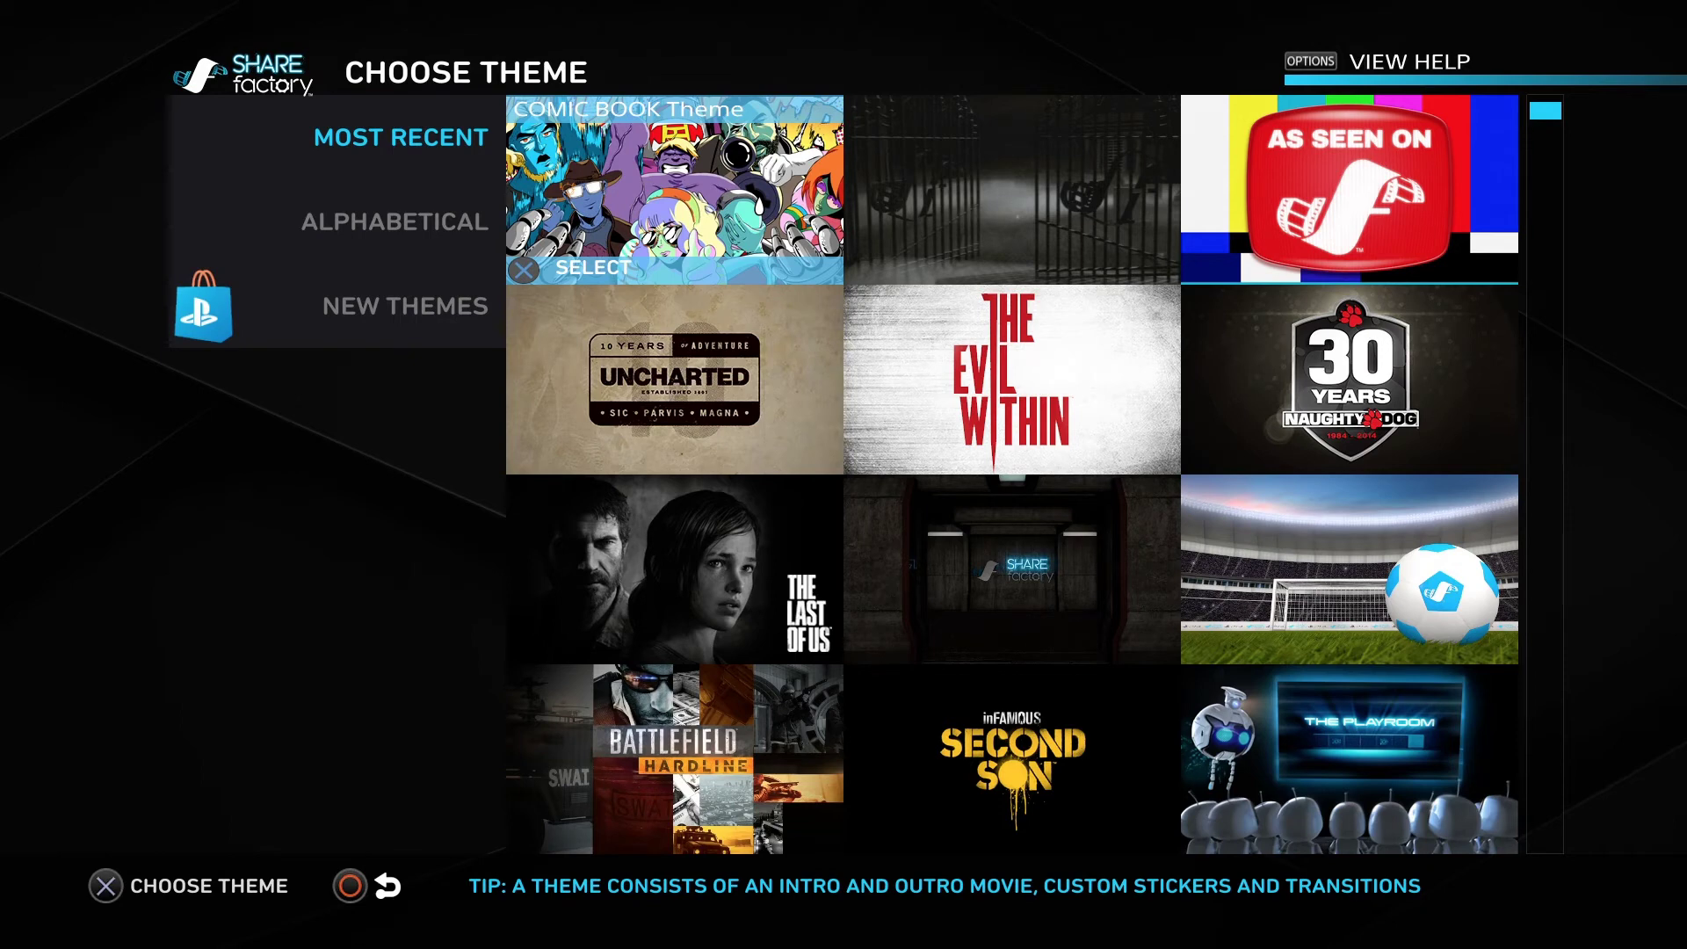
# Choose THE PLAYROOM theme and untick its Title, Outro and Stinger clips
pyautogui.press('Down')
pyautogui.press('Down')
pyautogui.press('Down')
pyautogui.press('Right')
pyautogui.press('Right')
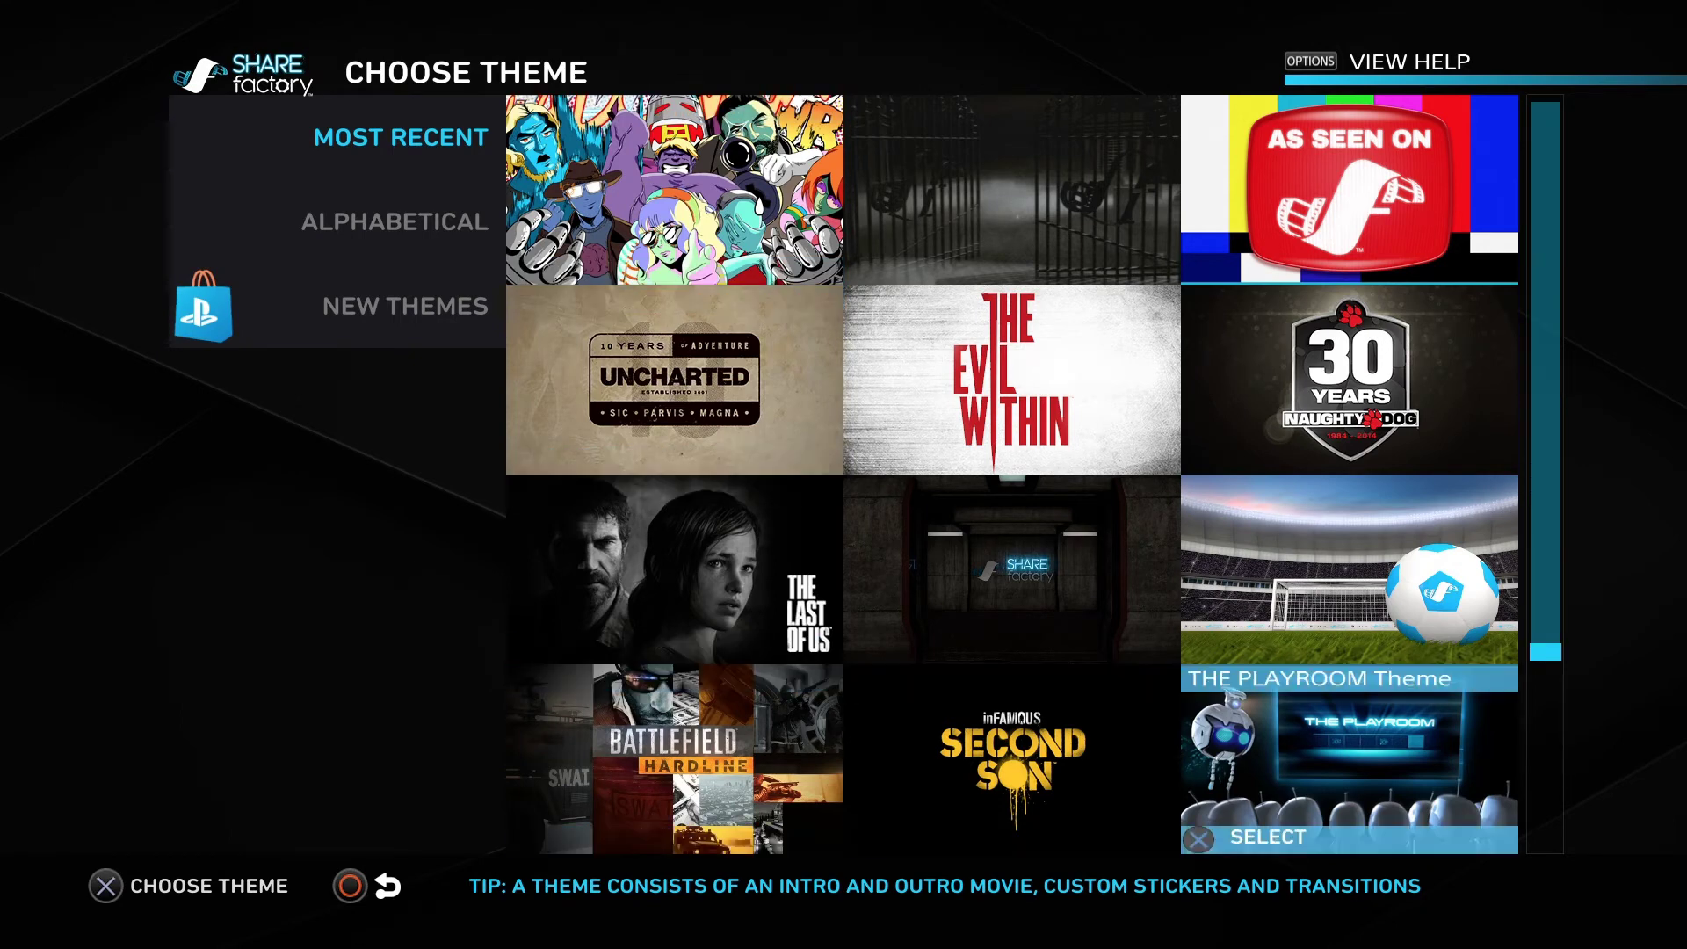
pyautogui.press('Return')
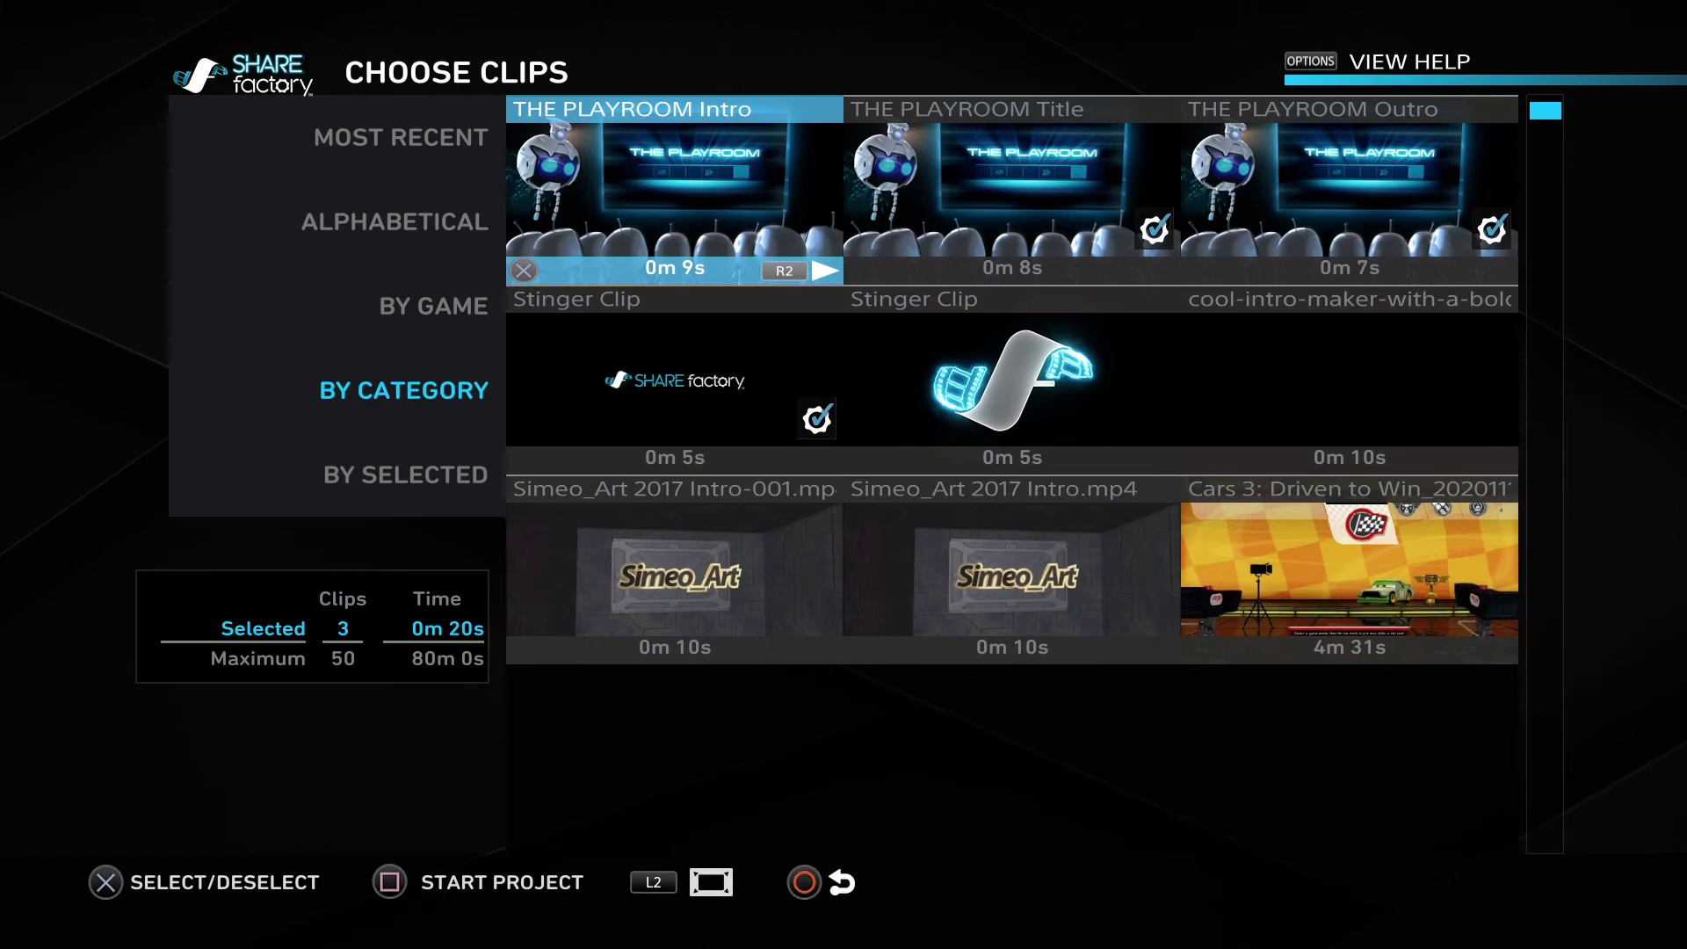
pyautogui.press('Right')
pyautogui.press('Right')
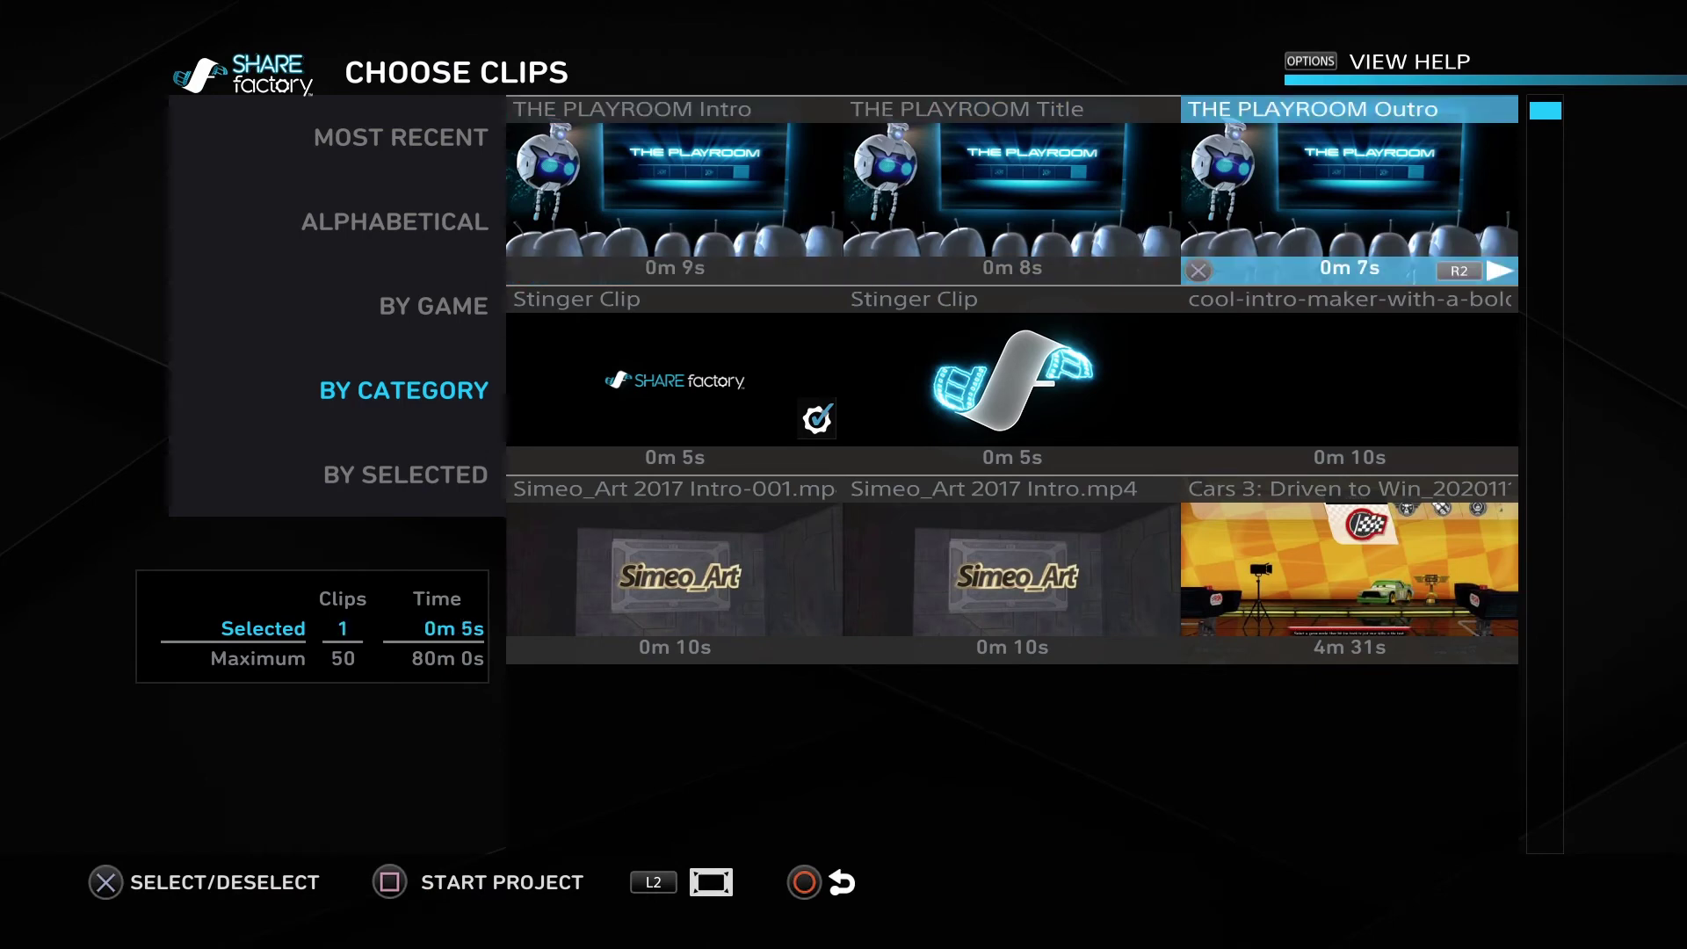
pyautogui.press('Left')
pyautogui.press('Left')
pyautogui.press('Down')
pyautogui.press('Return')
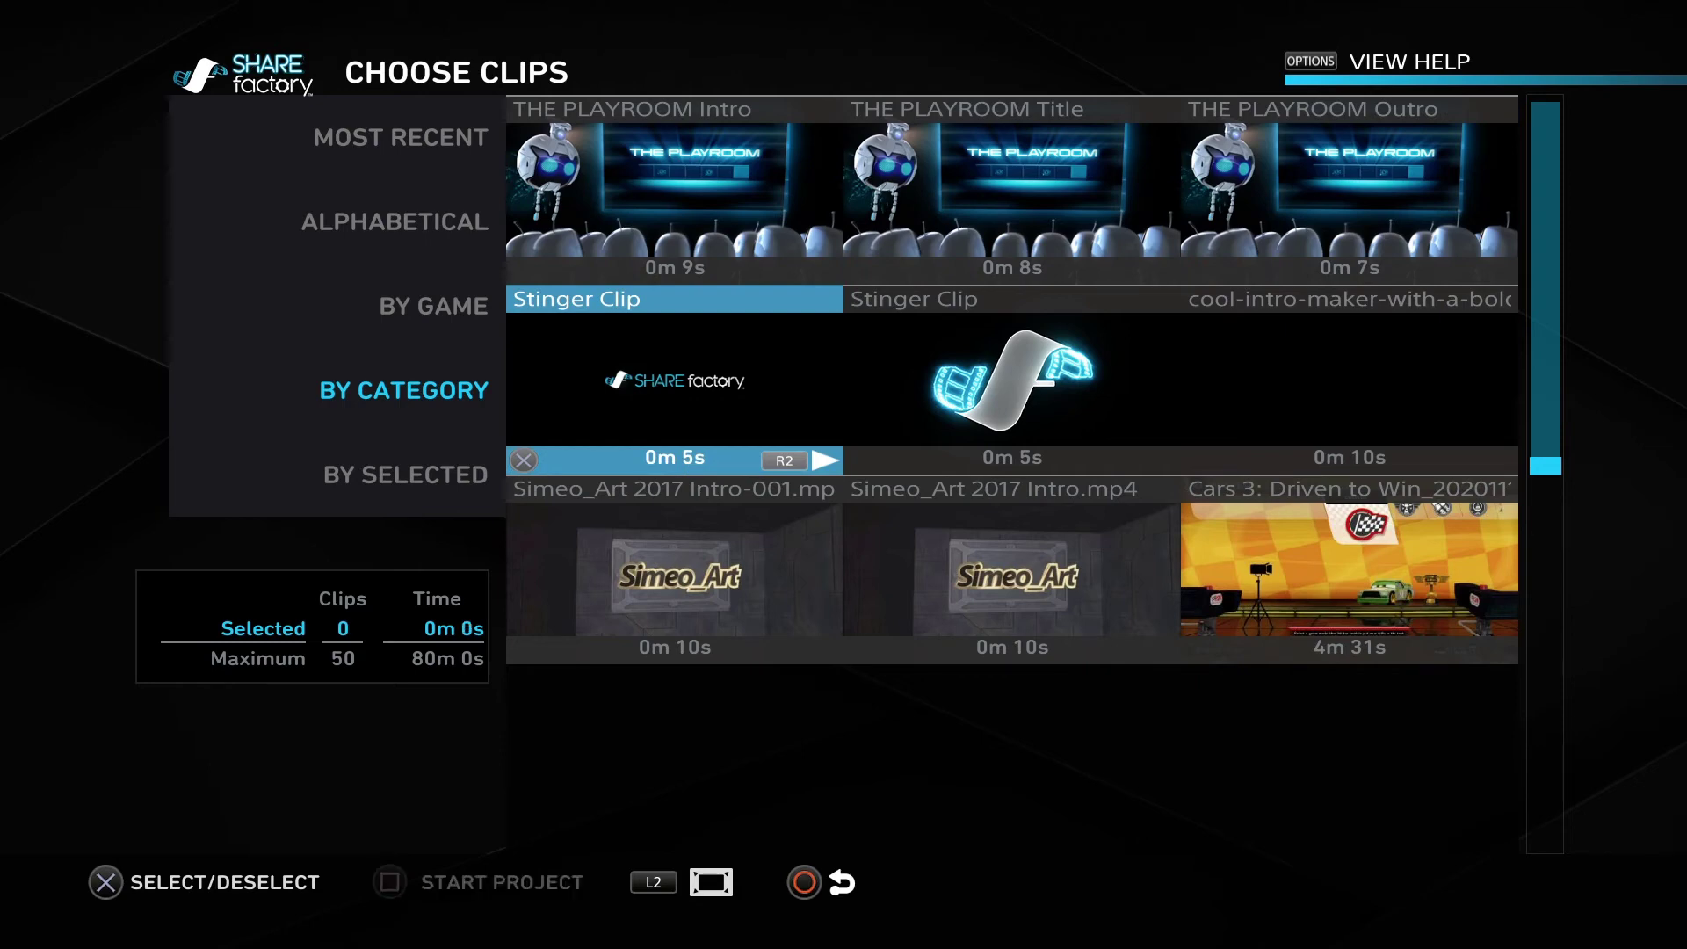
# Tick the cool-intro-maker clip and THE PLAYROOM Intro, then start the project
pyautogui.press('Right')
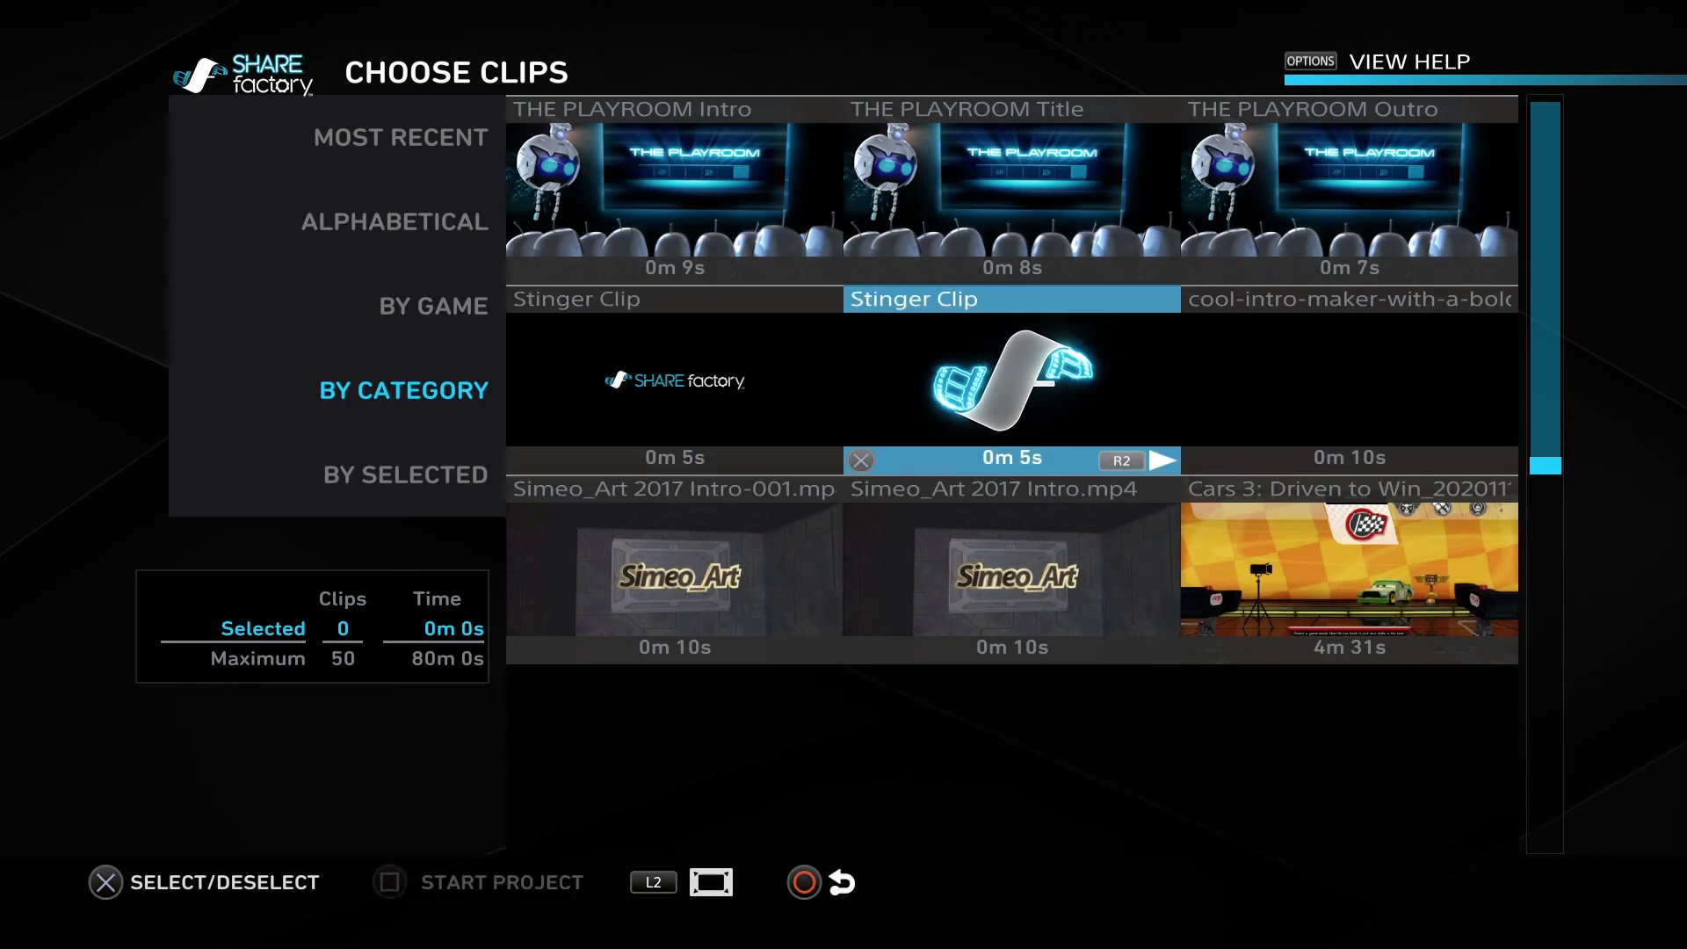
pyautogui.press('Right')
pyautogui.press('Down')
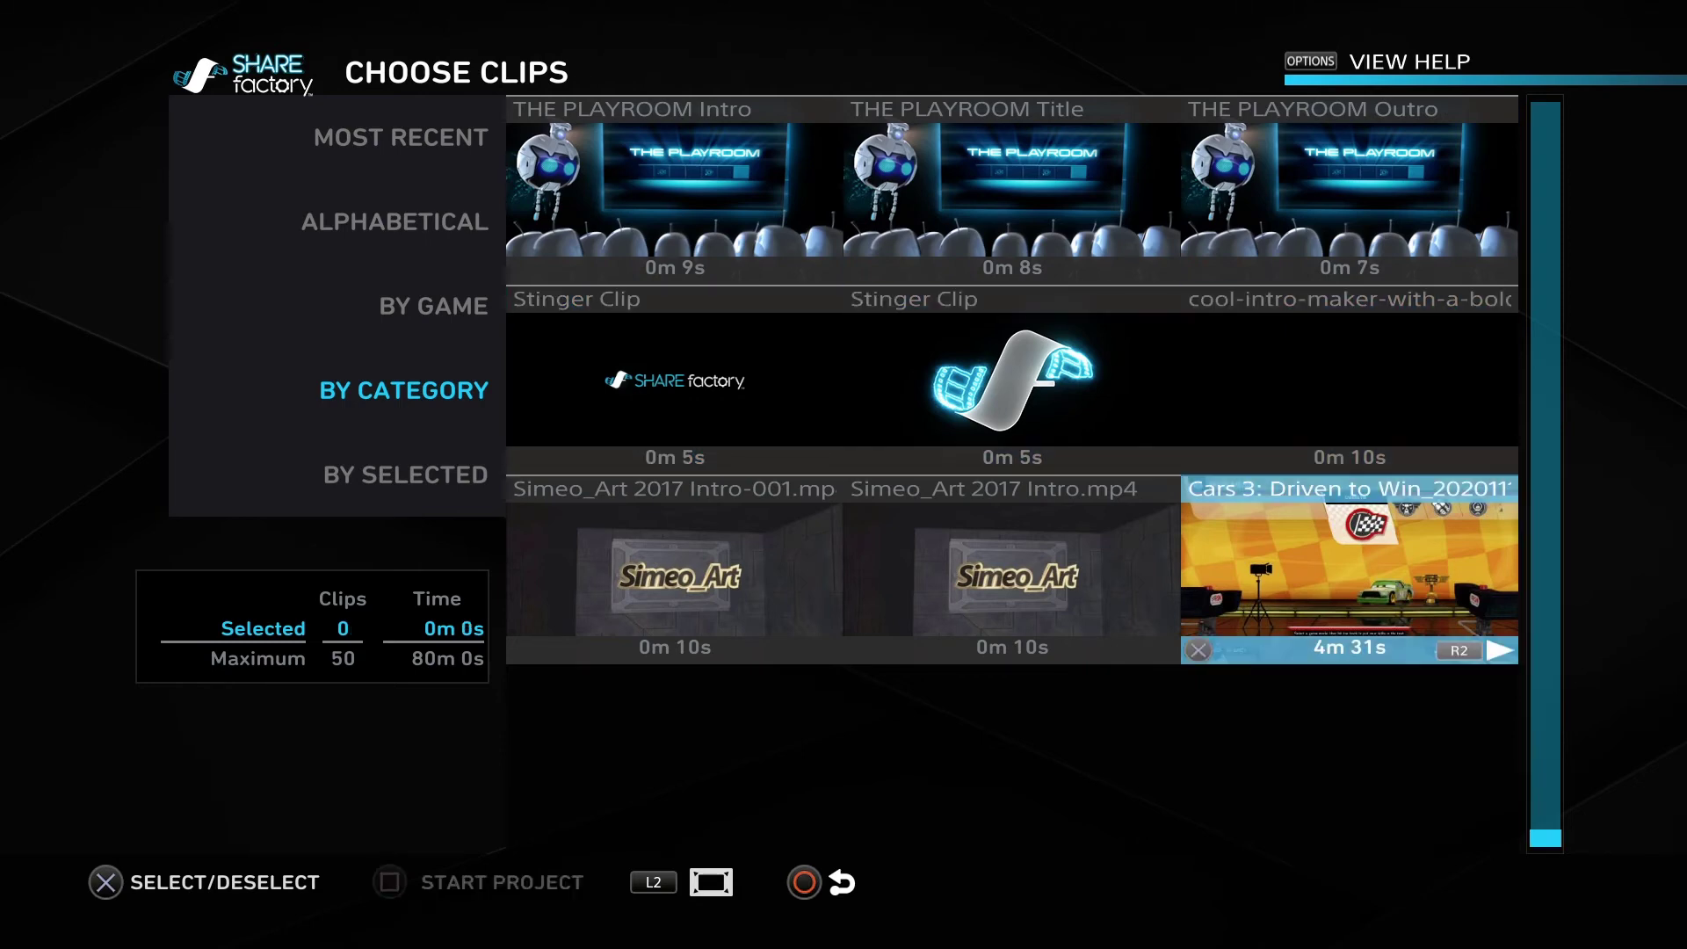
pyautogui.press('Up')
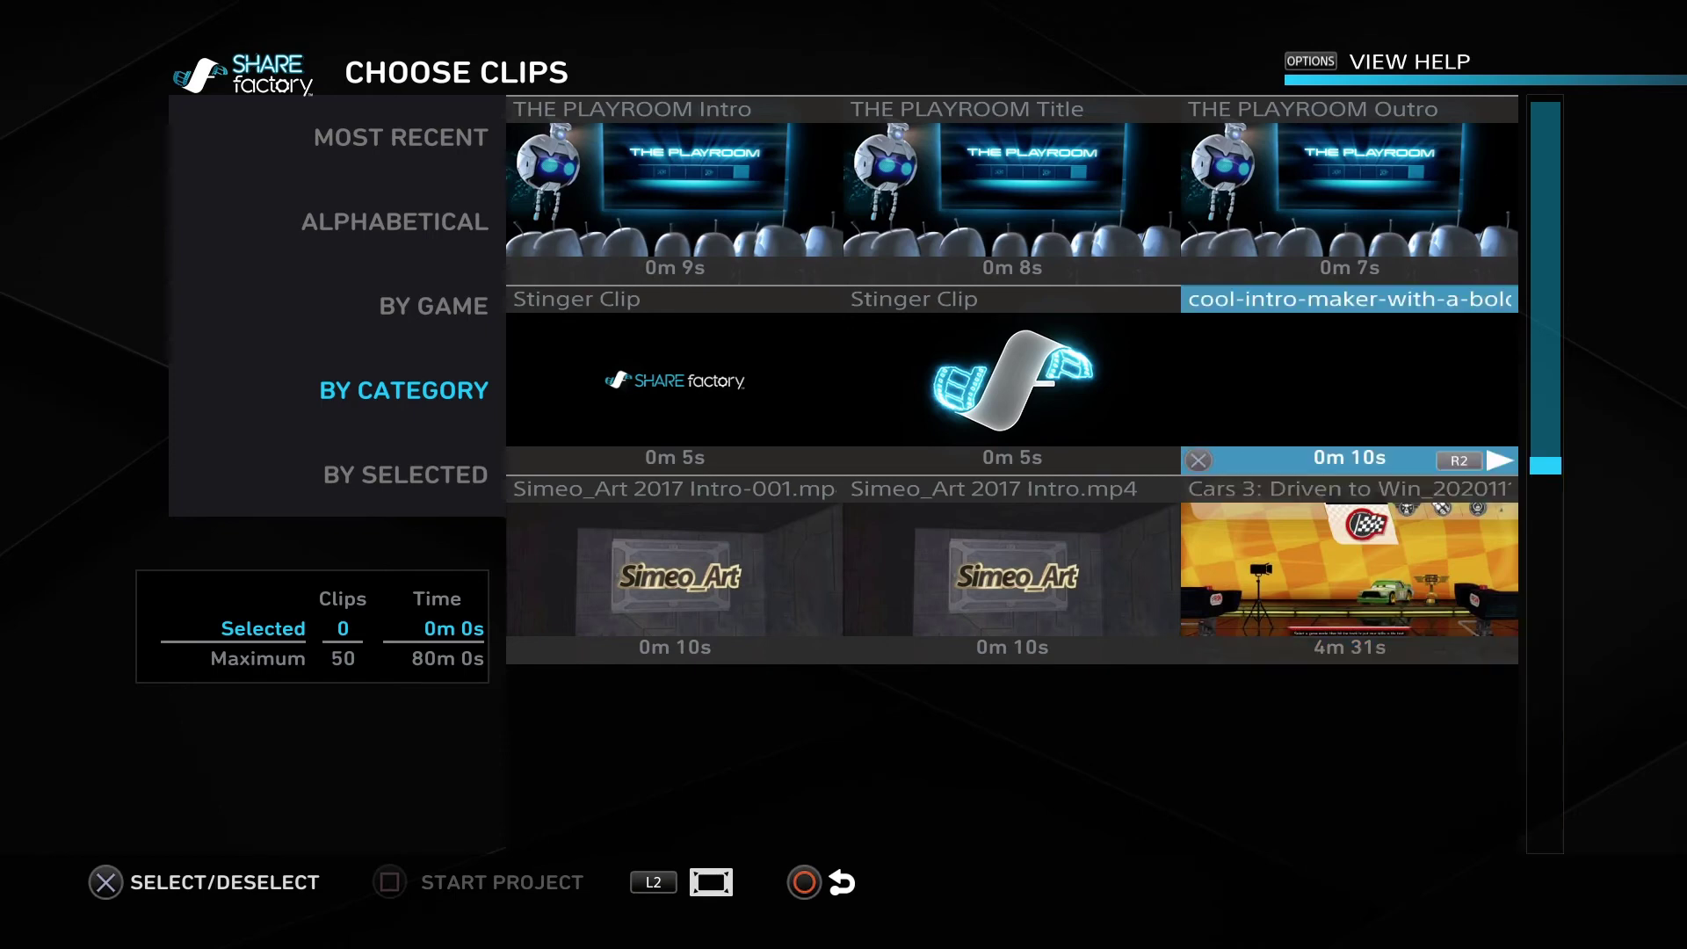
pyautogui.press('Return')
pyautogui.press('Left')
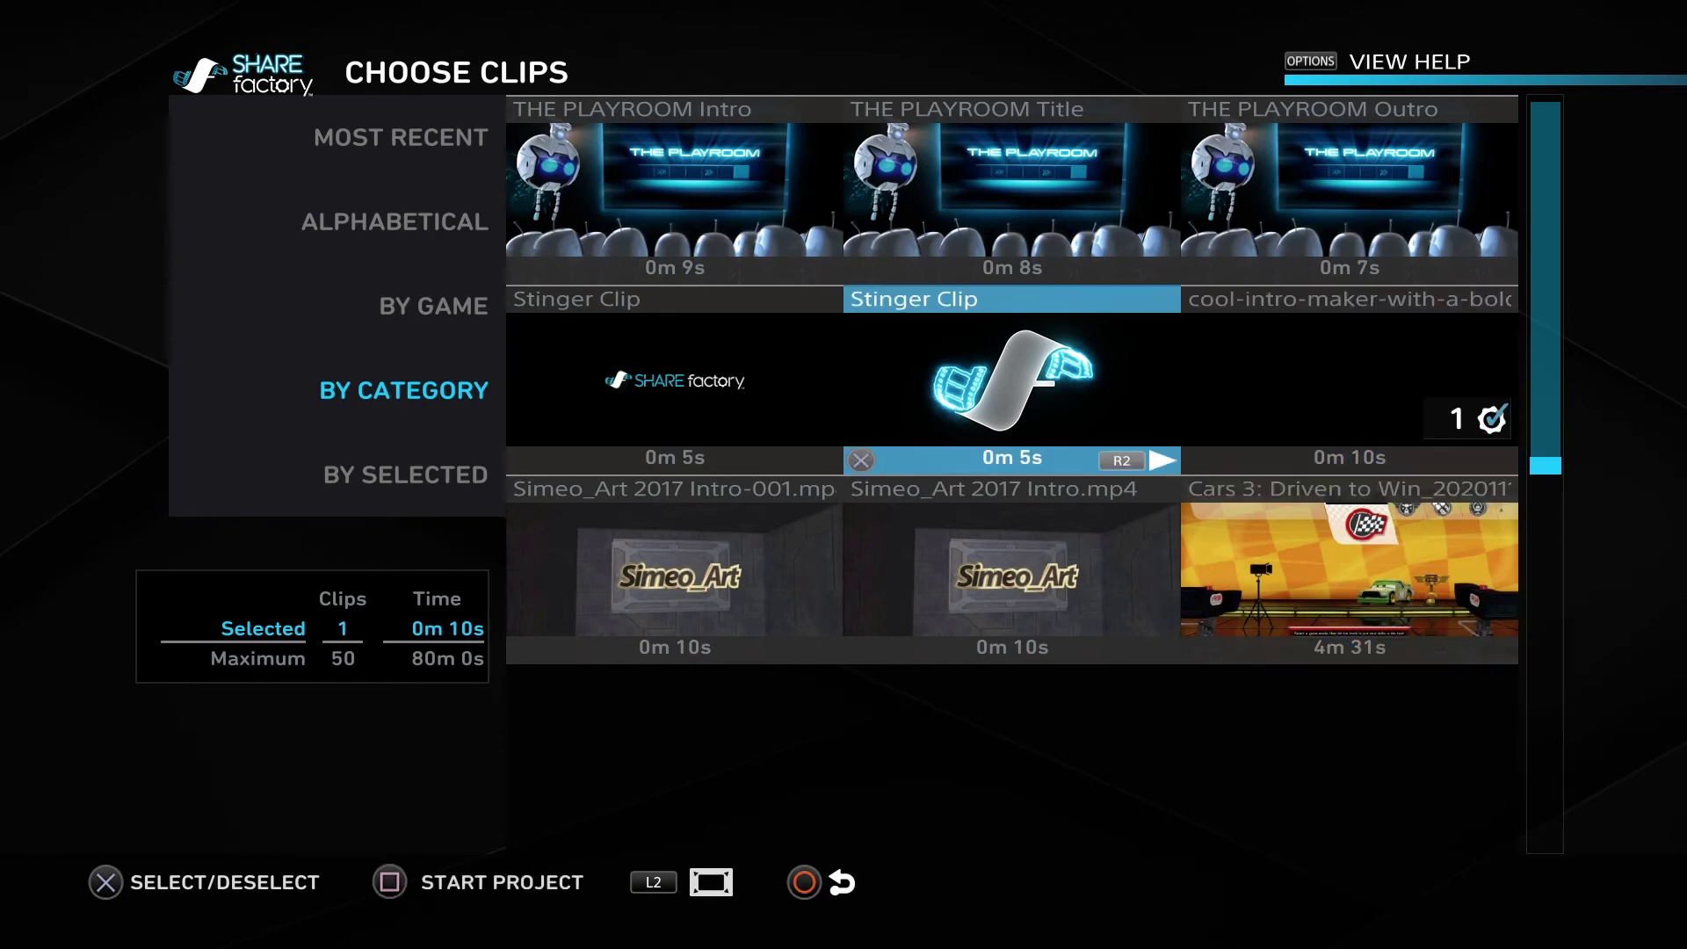
pyautogui.press('Left')
pyautogui.press('Up')
pyautogui.press('Return')
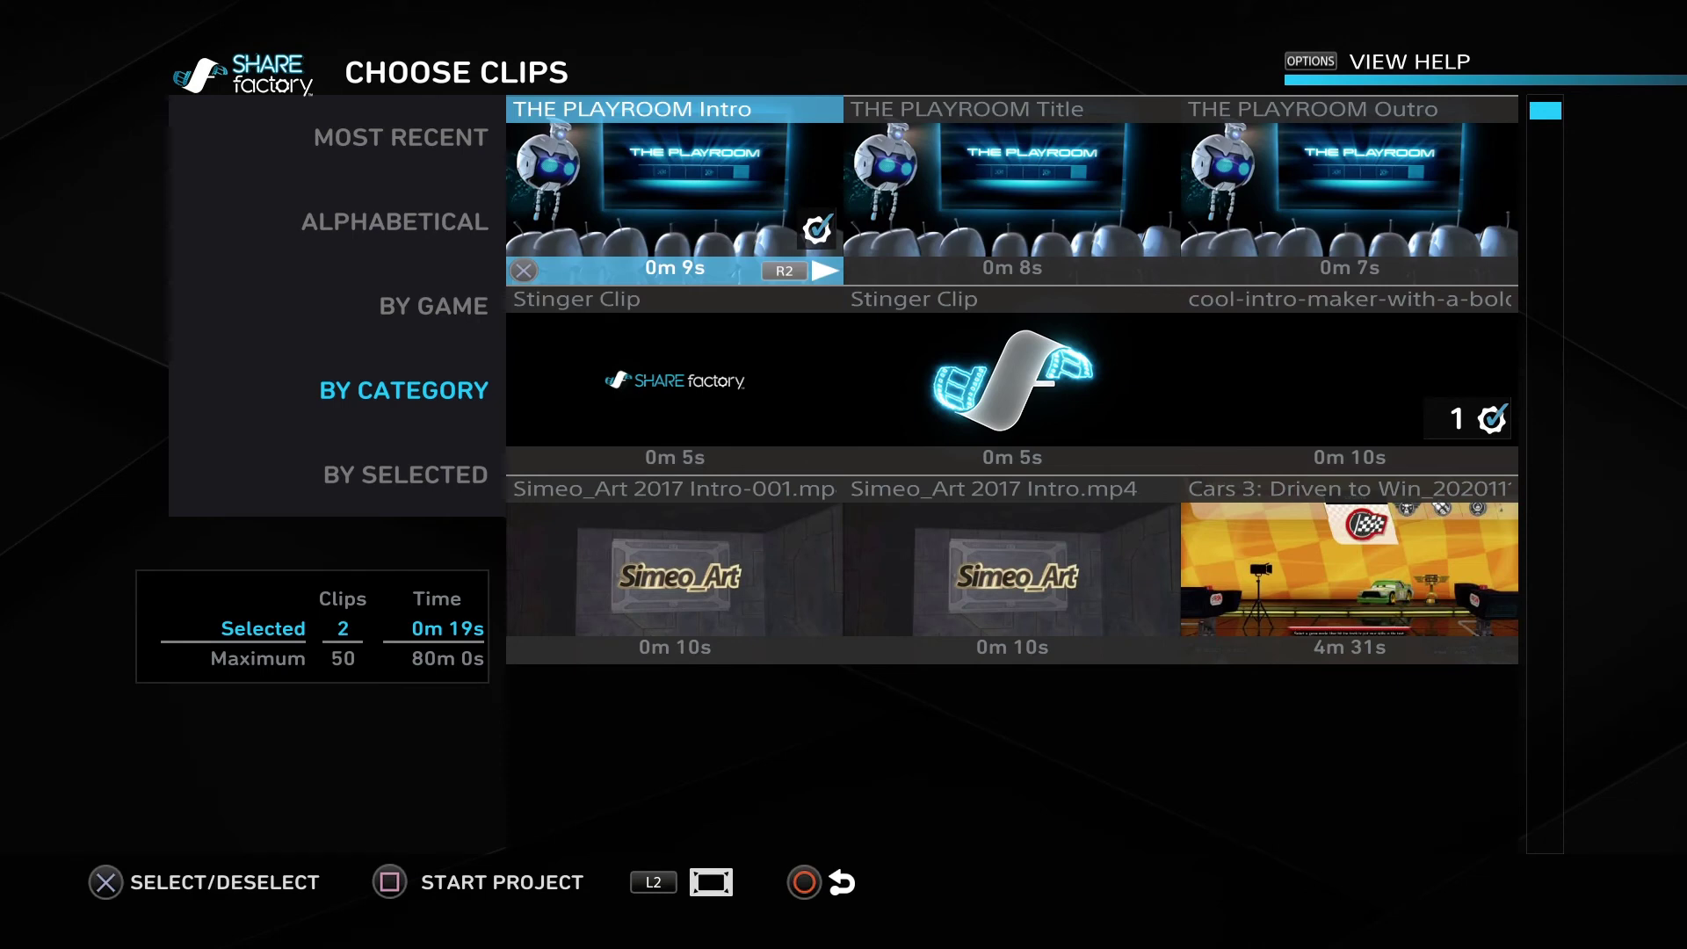
pyautogui.press('s')
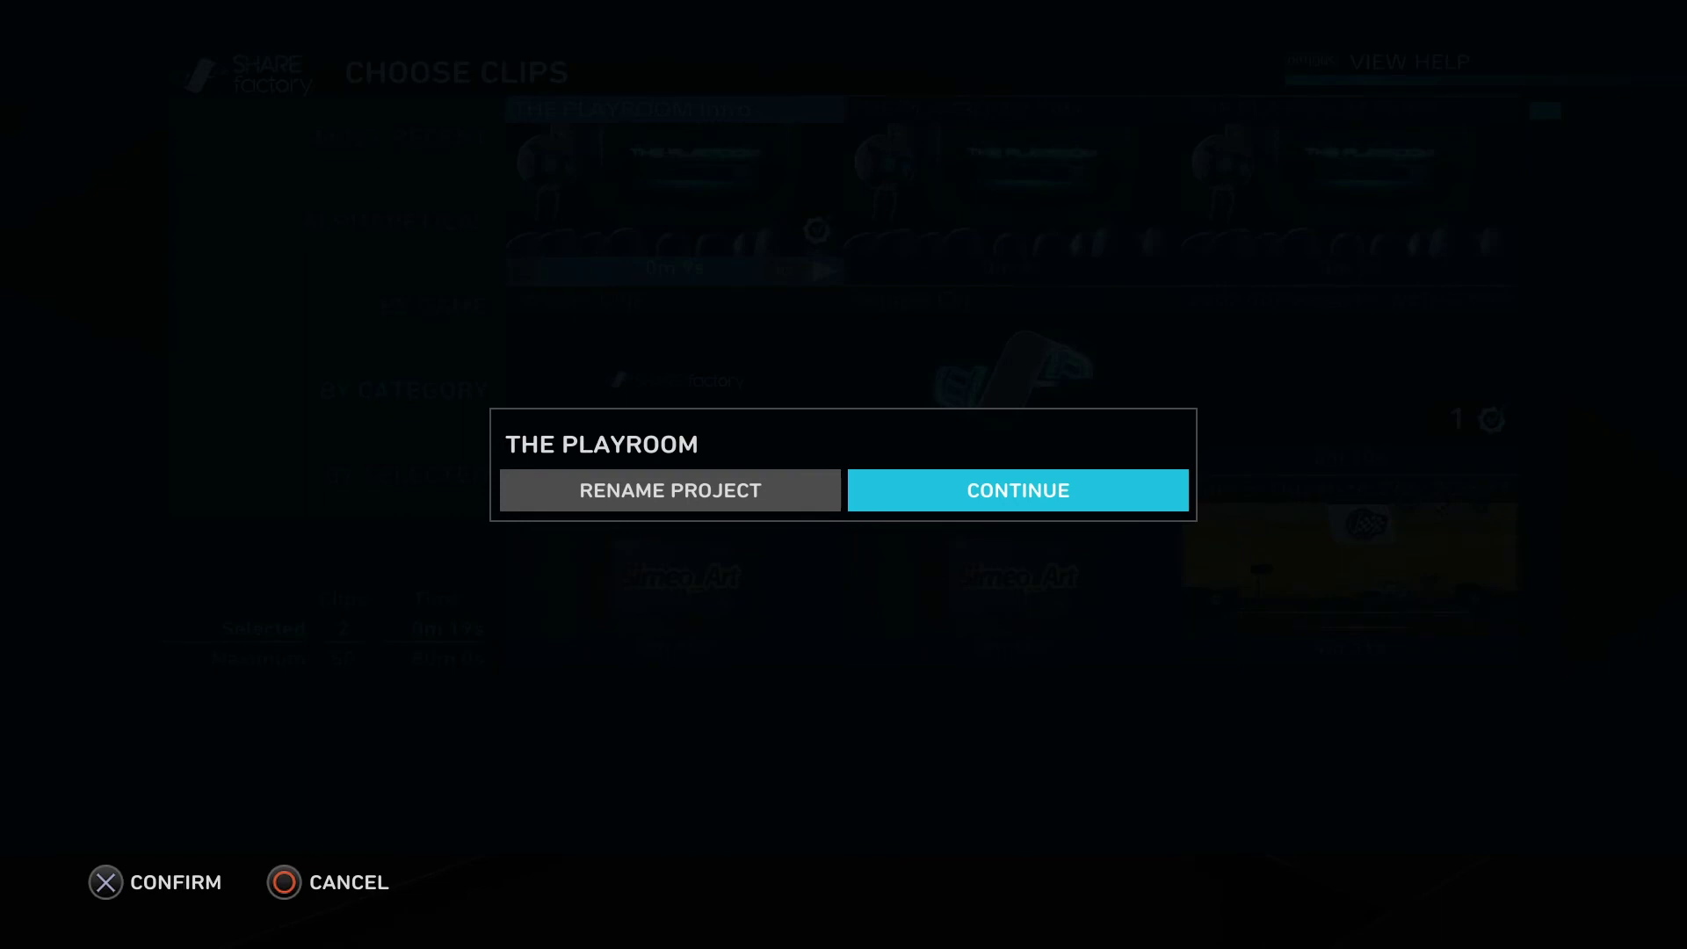
# Keep the default project name and continue into the timeline editor
pyautogui.press('Return')
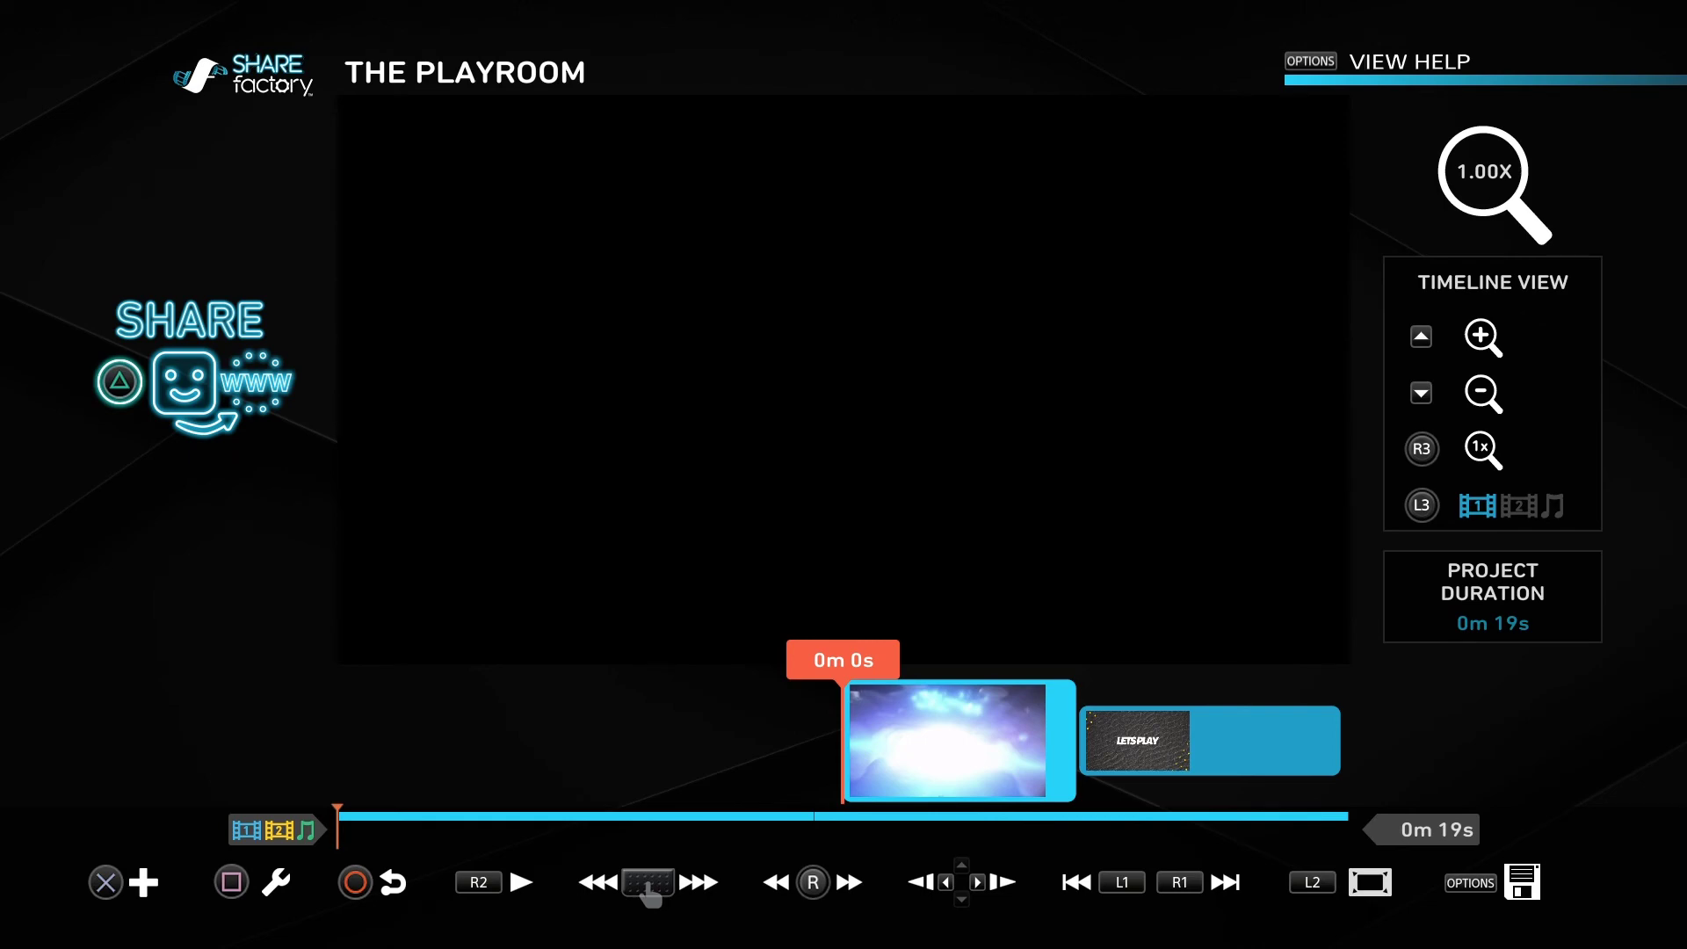
# Play the two-clip timeline to its 0m 19s end, then jump back to 0m 4s
pyautogui.press('space')
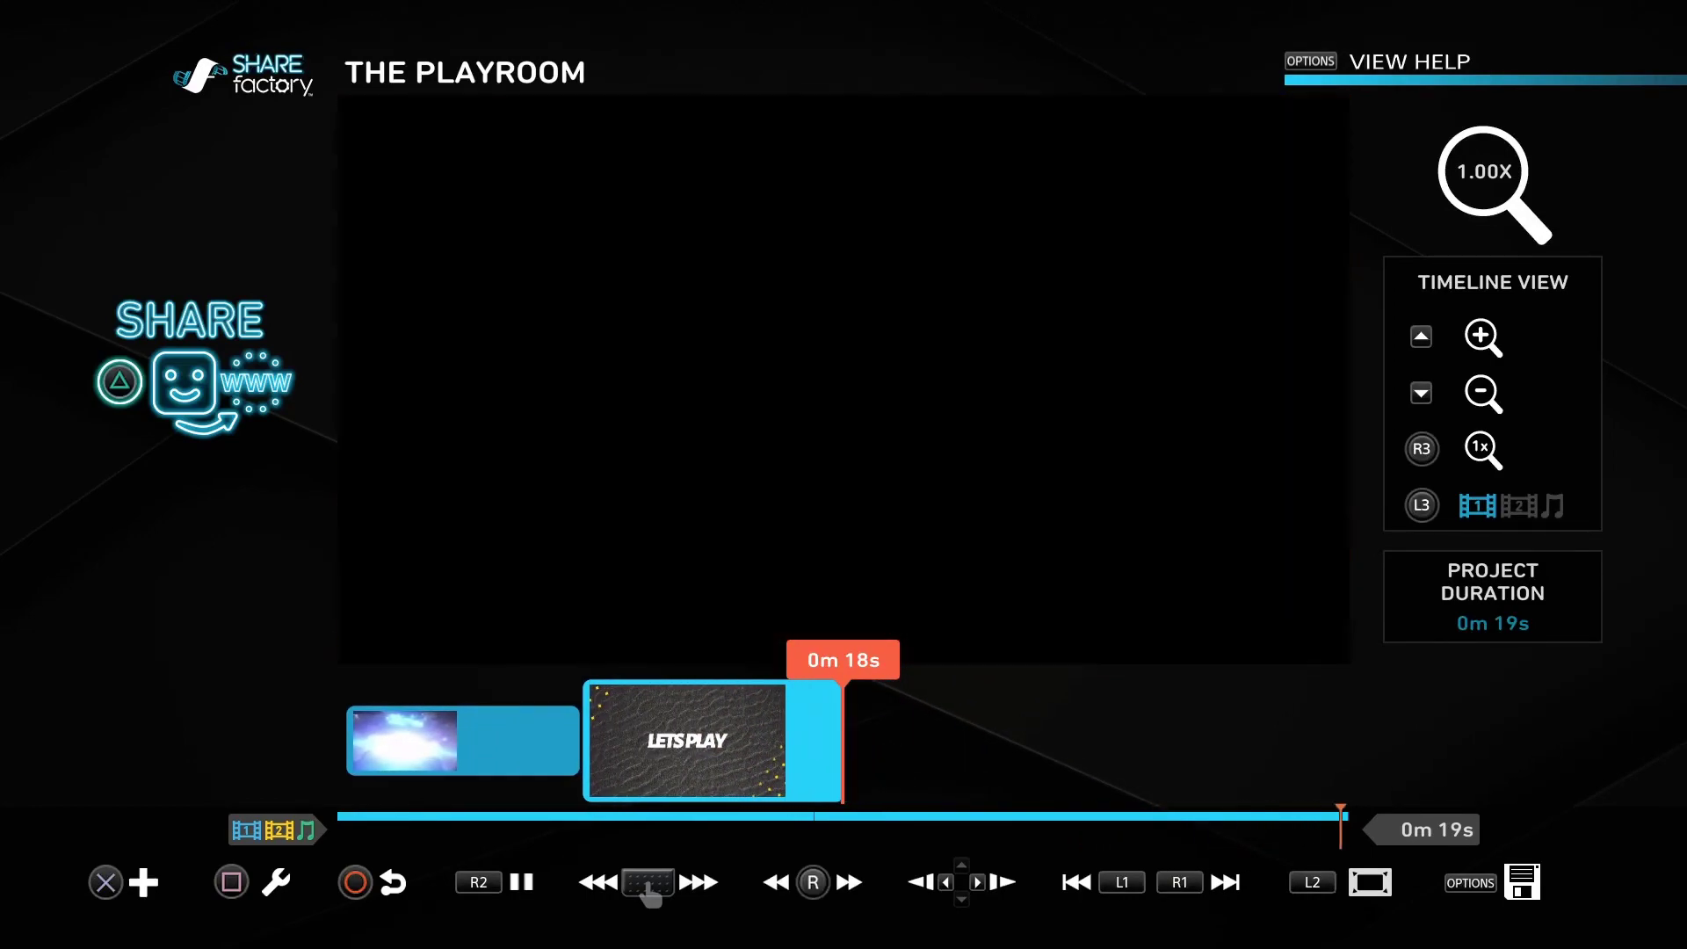
pyautogui.press('Left')
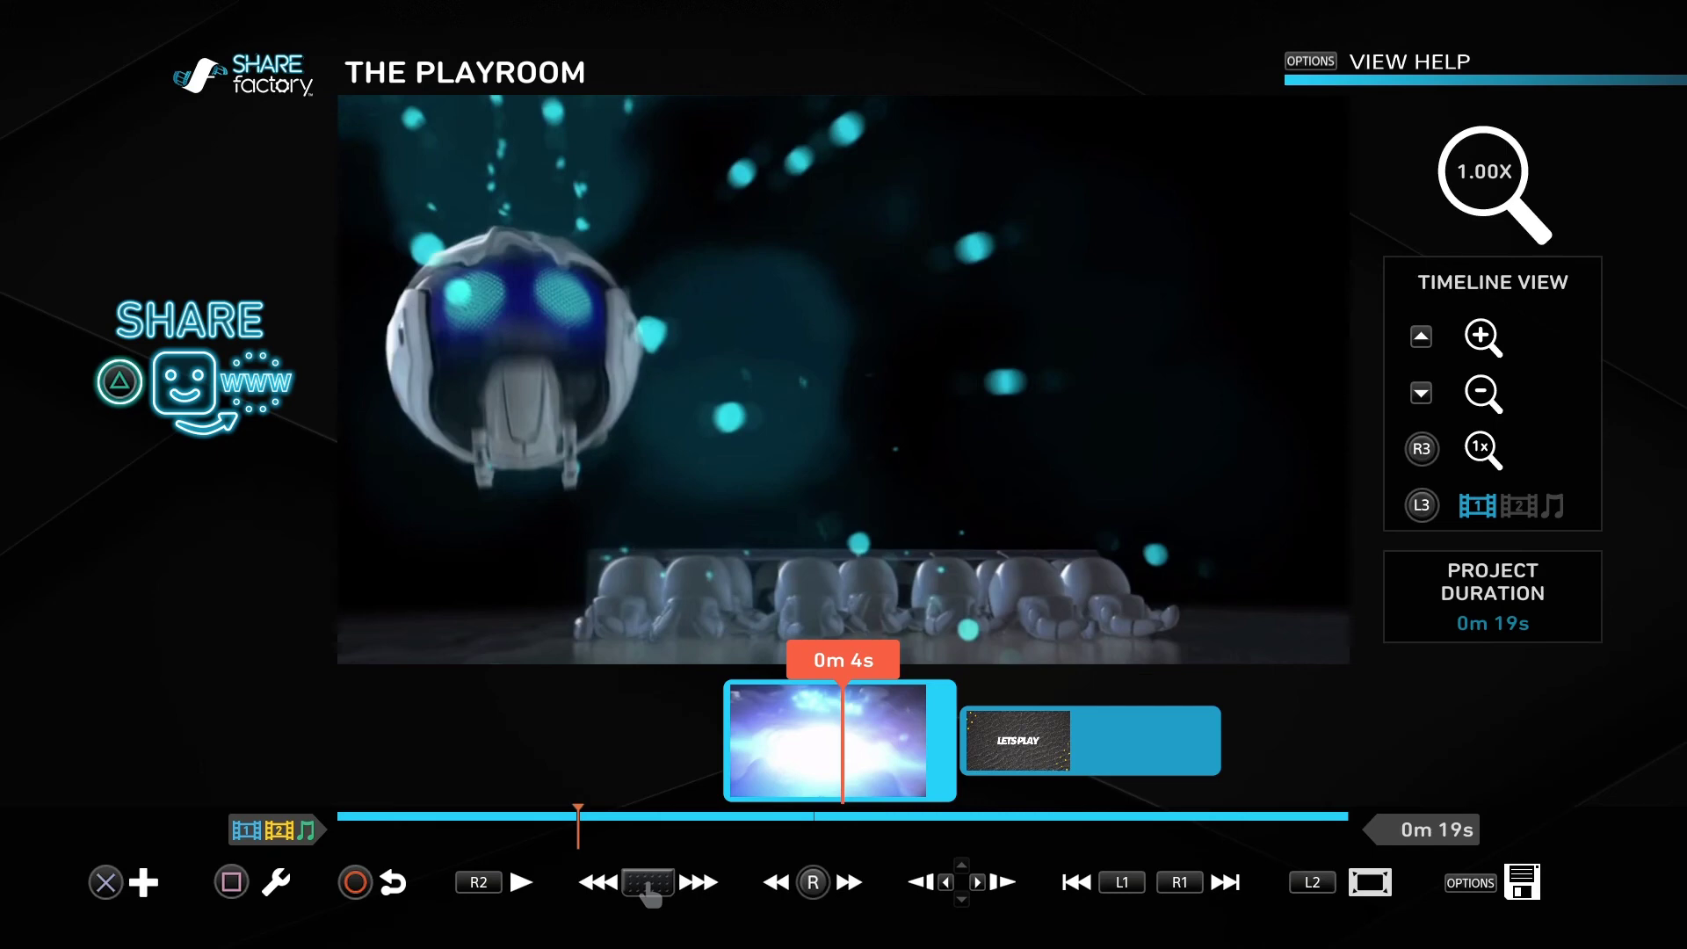
pyautogui.press('Right')
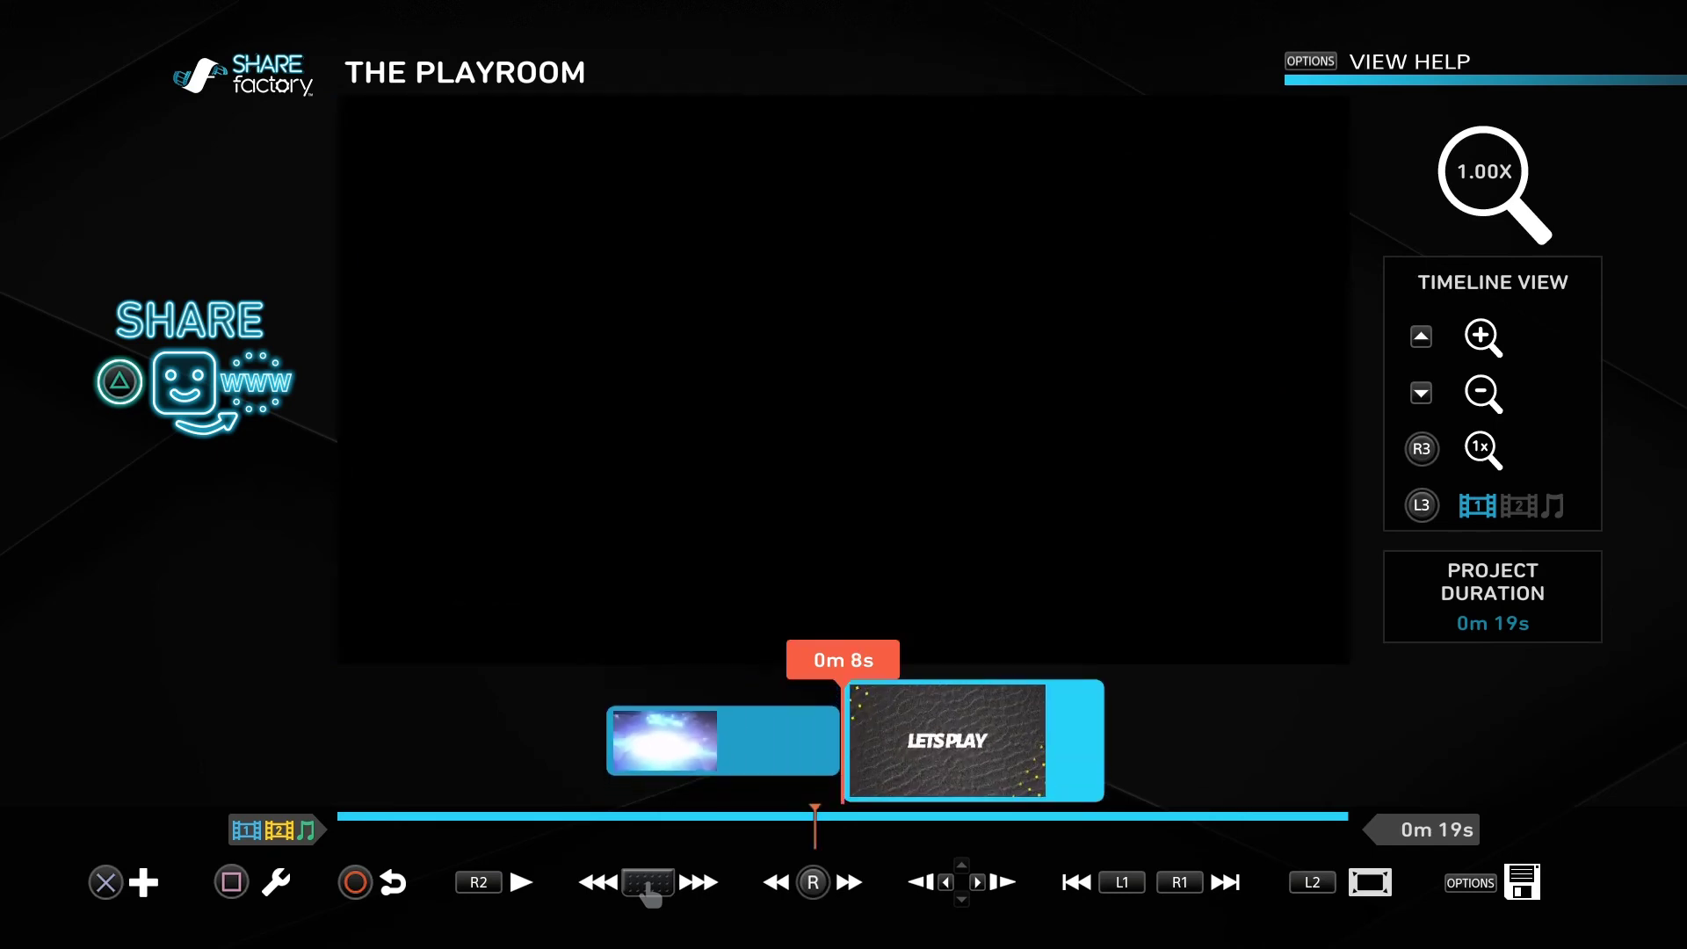
pyautogui.press('Left')
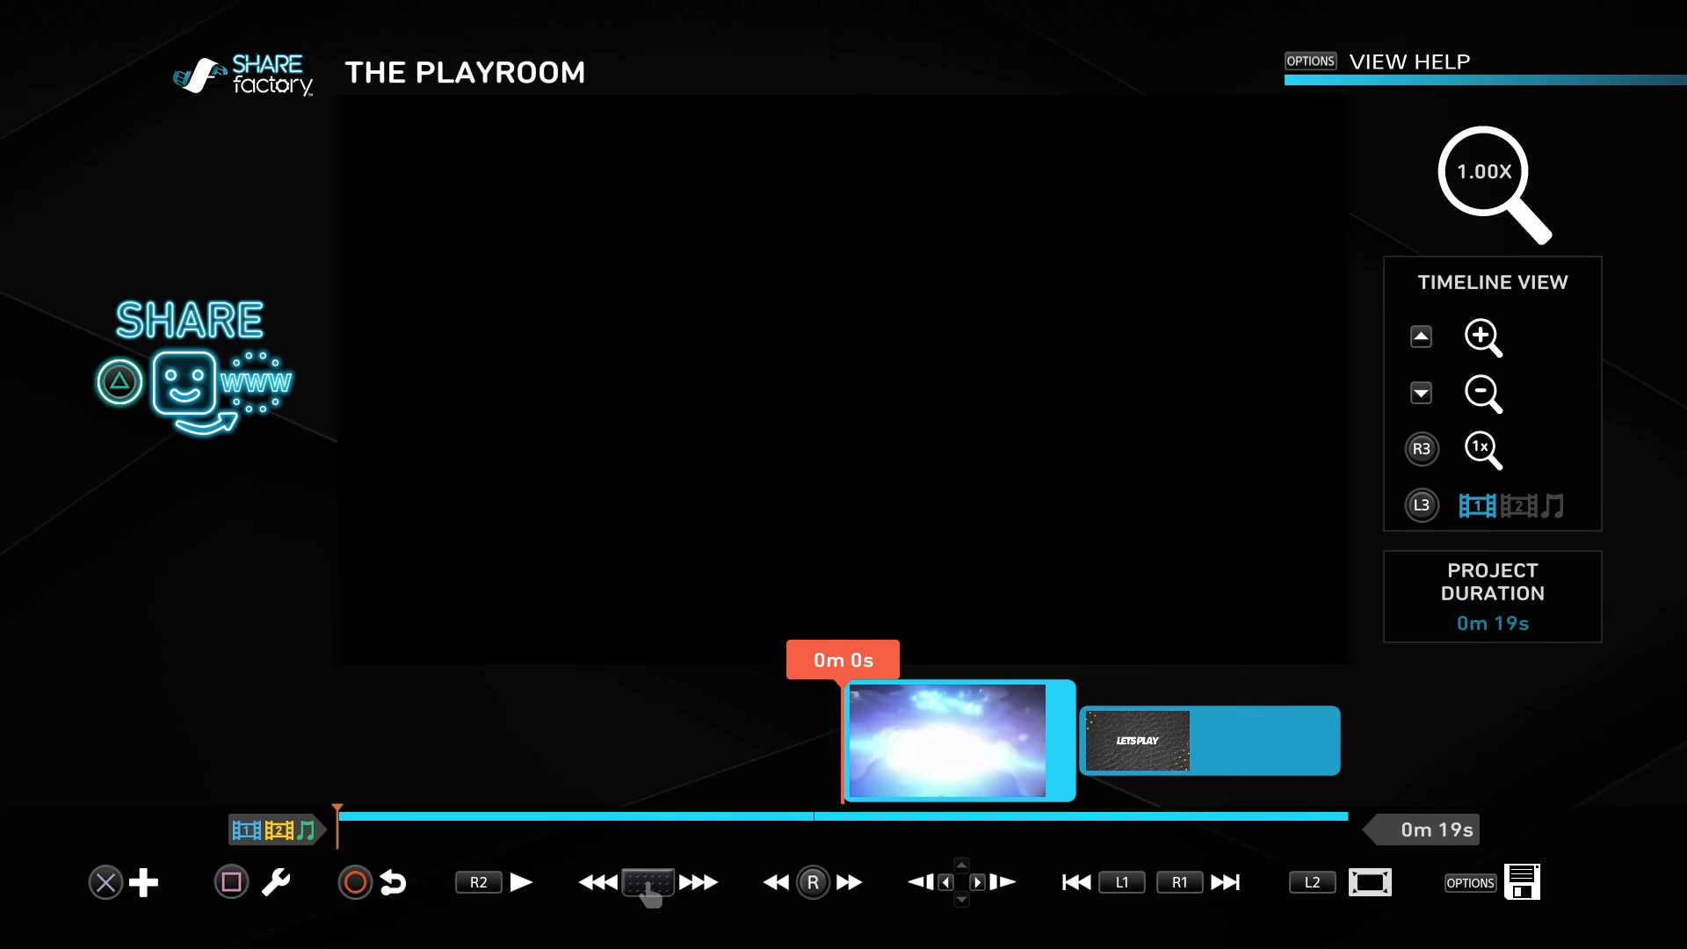
pyautogui.press('Right')
pyautogui.press('space')
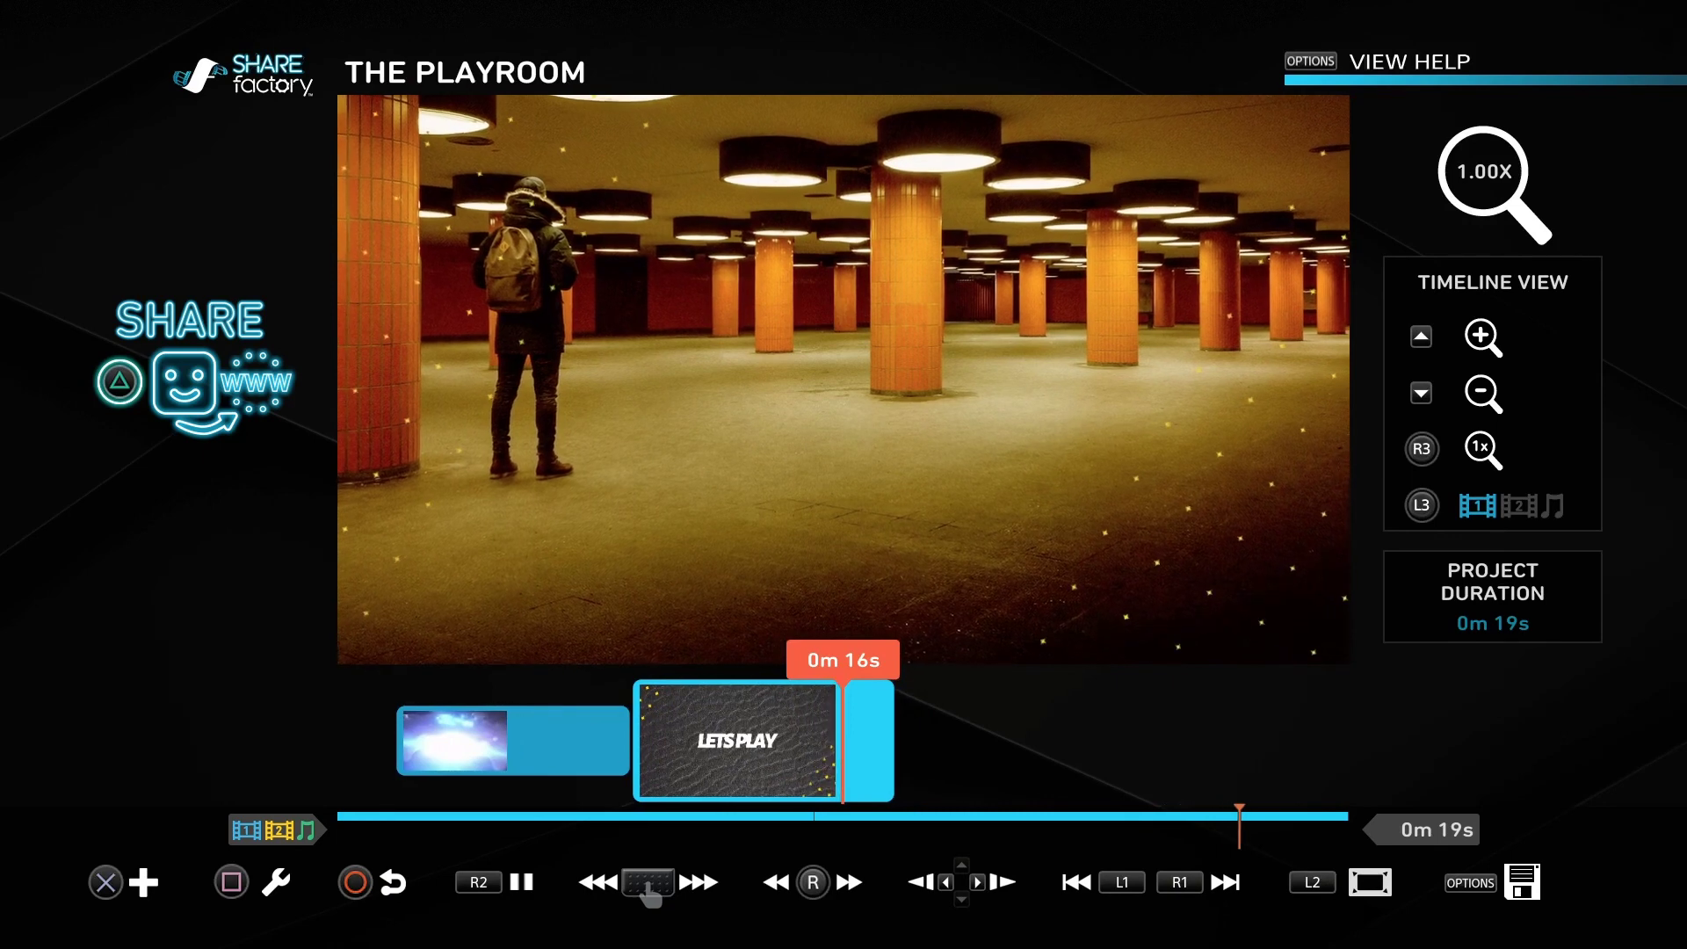
pyautogui.press('space')
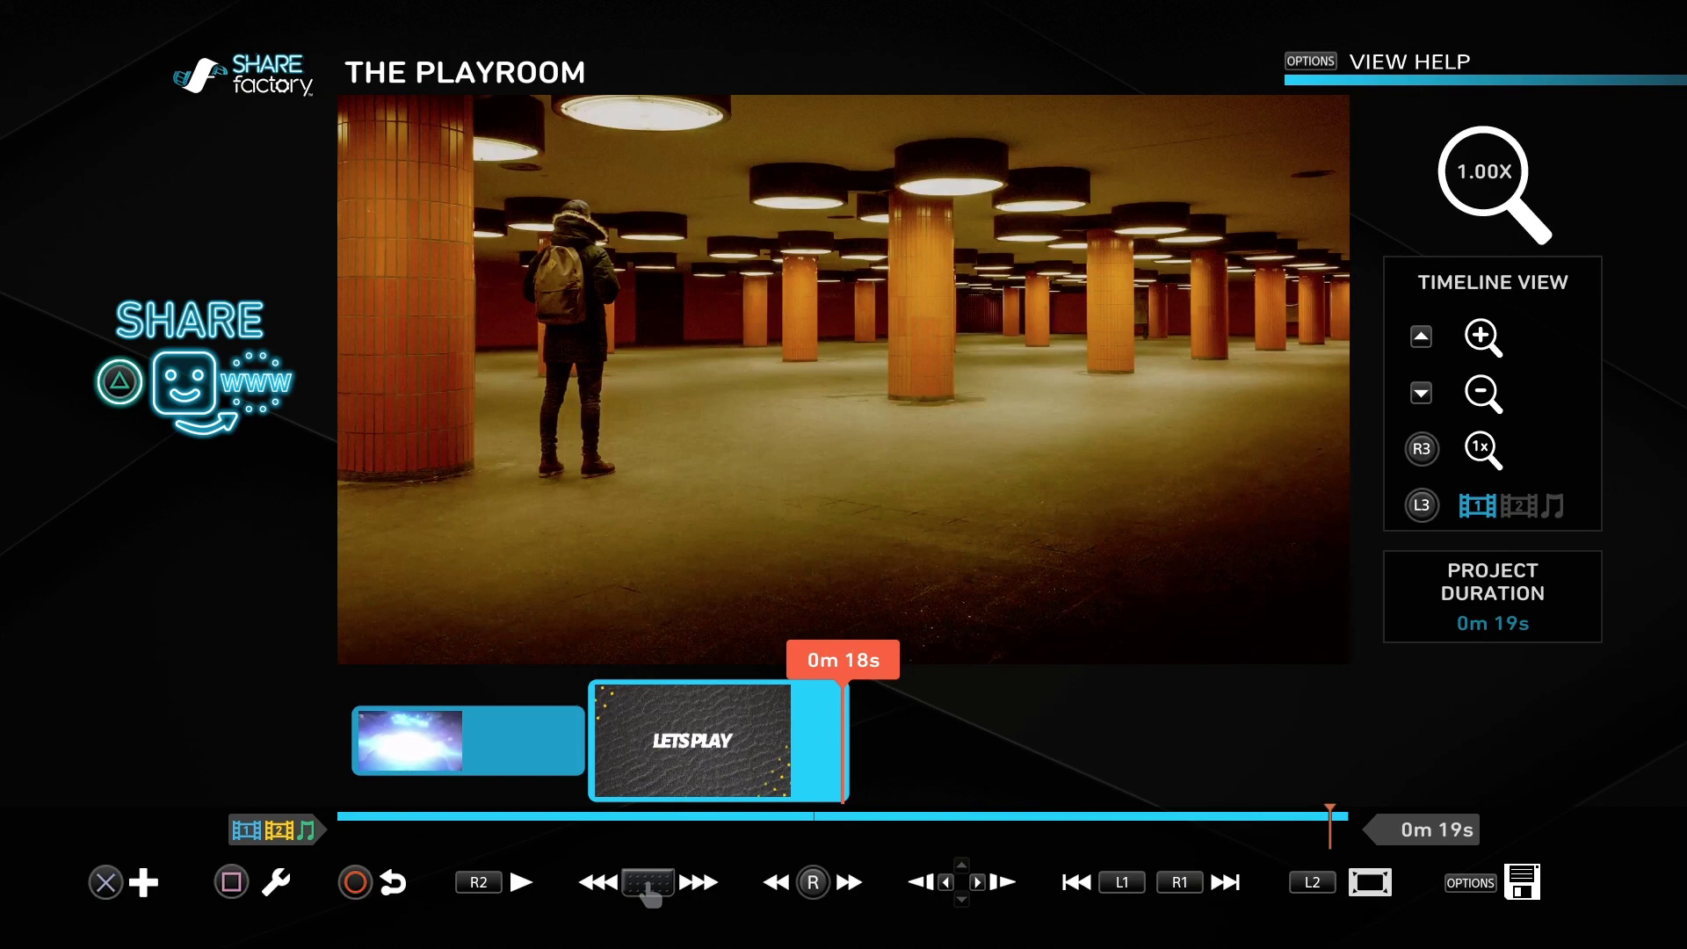
pyautogui.press('Left')
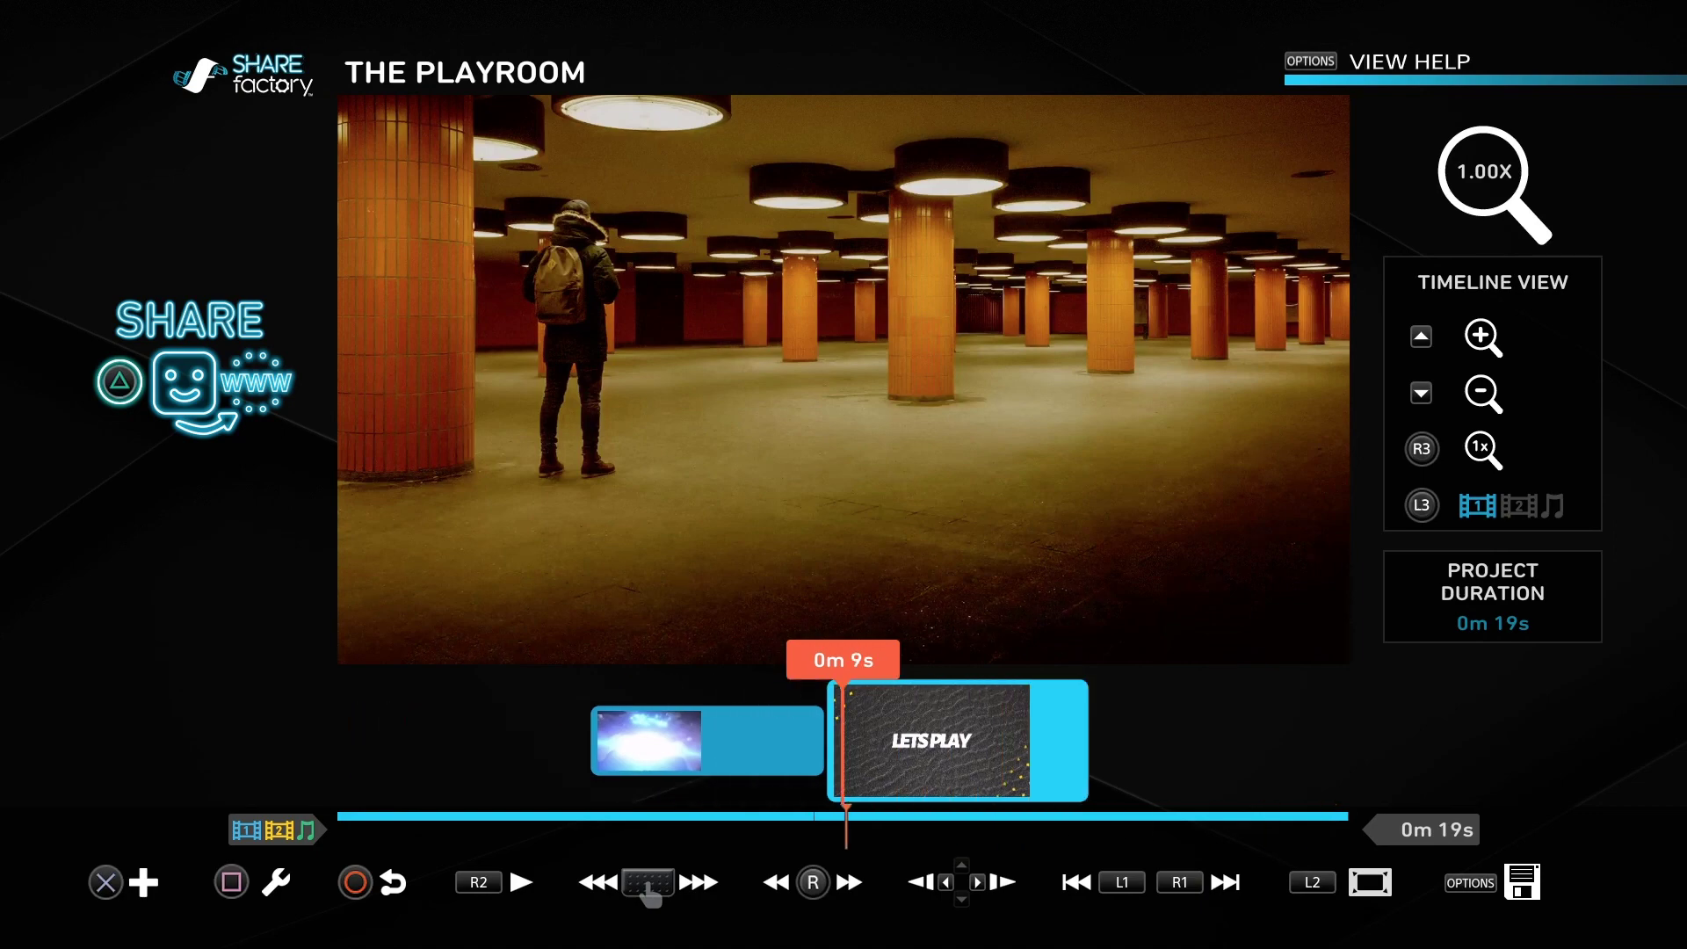